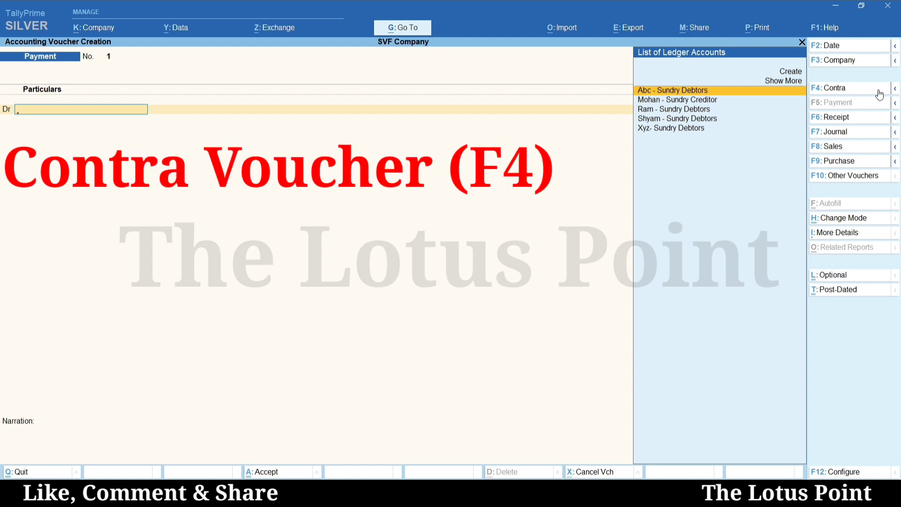
click(880, 90)
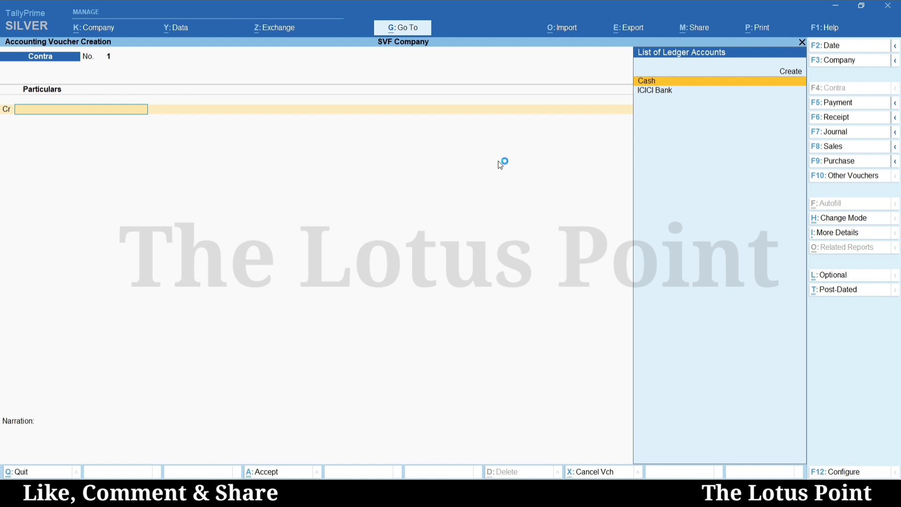
text(Cash)
key(Return)
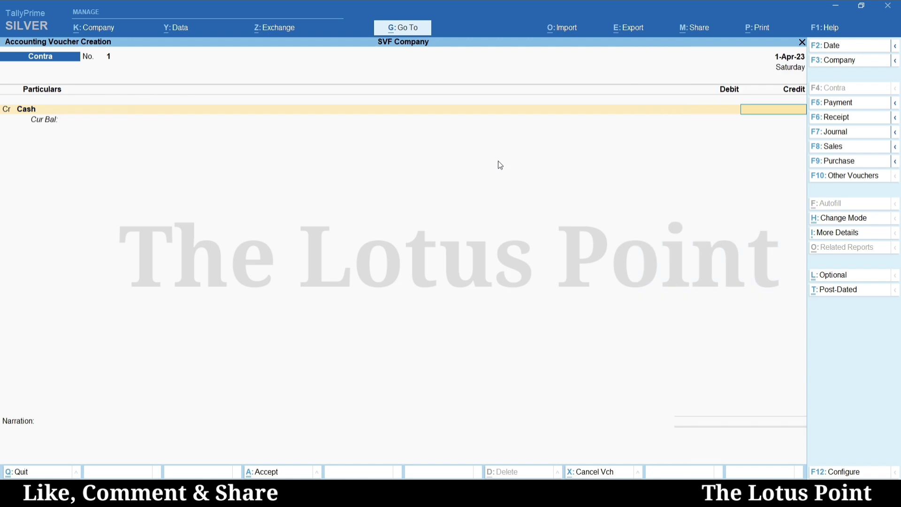
text(10000)
key(Return)
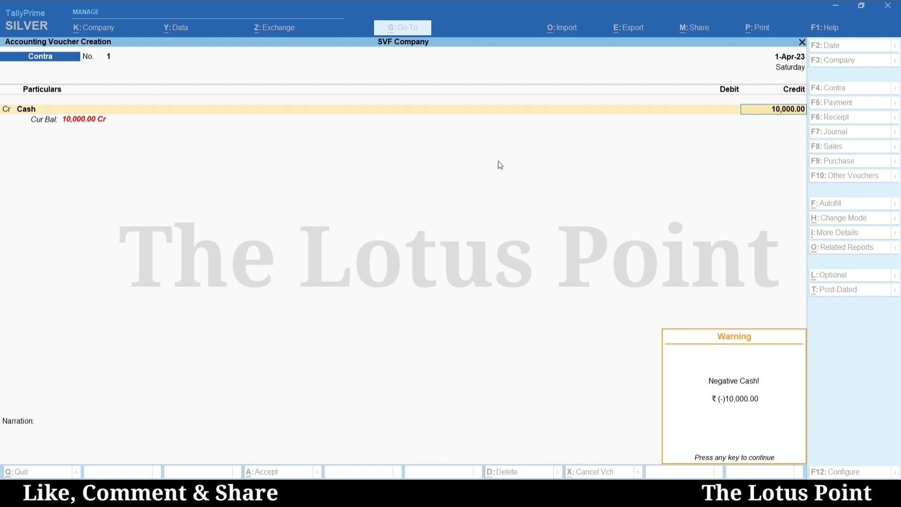
key(Return)
Enter a receipt voucher crediting Abc - Sundry Debtors with 50,000, allocated bill-wise as On Account.
click(851, 120)
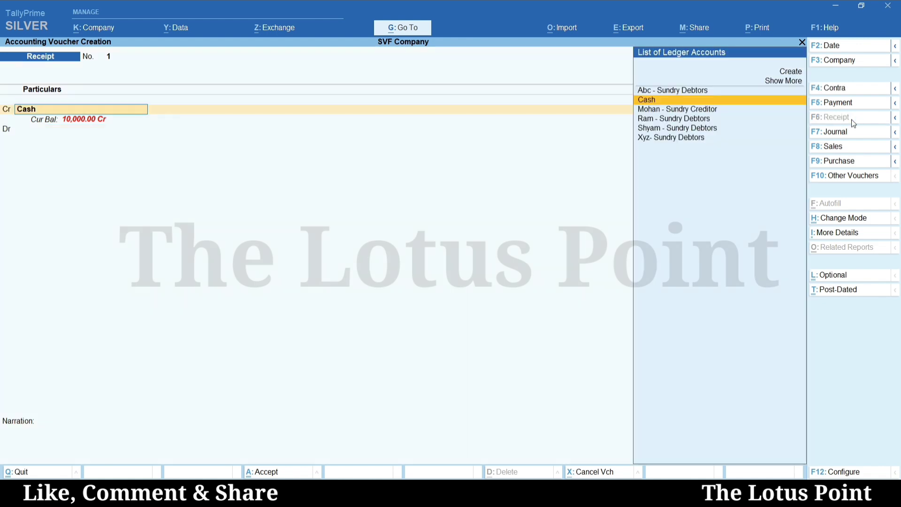
key(Up)
key(Return)
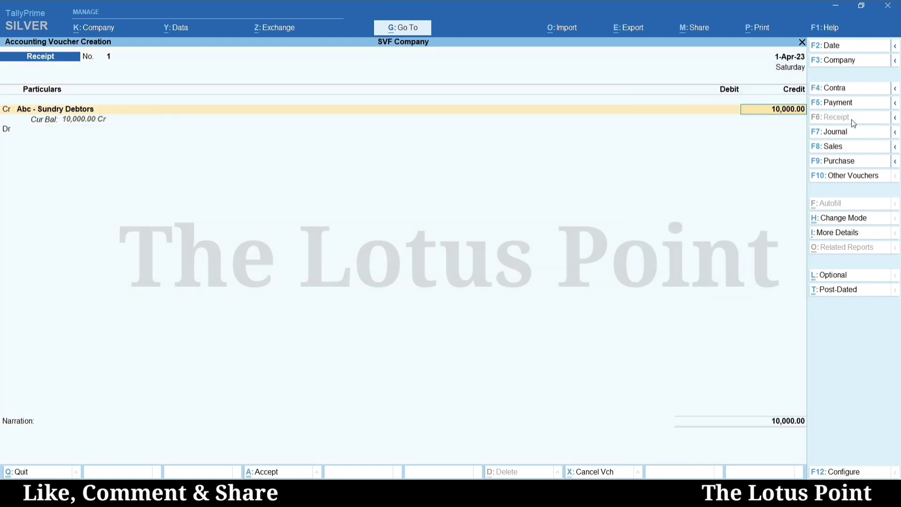
text(50,000)
key(Return)
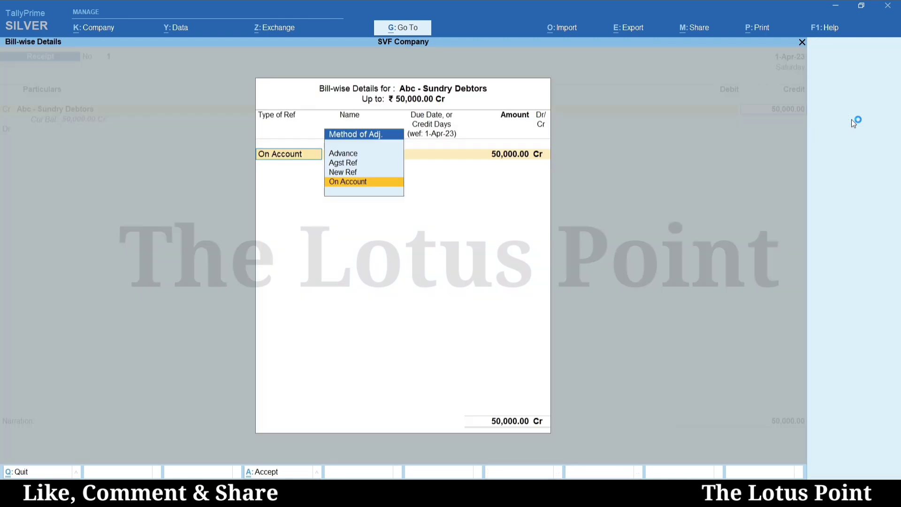
key(Return)
key(Return)
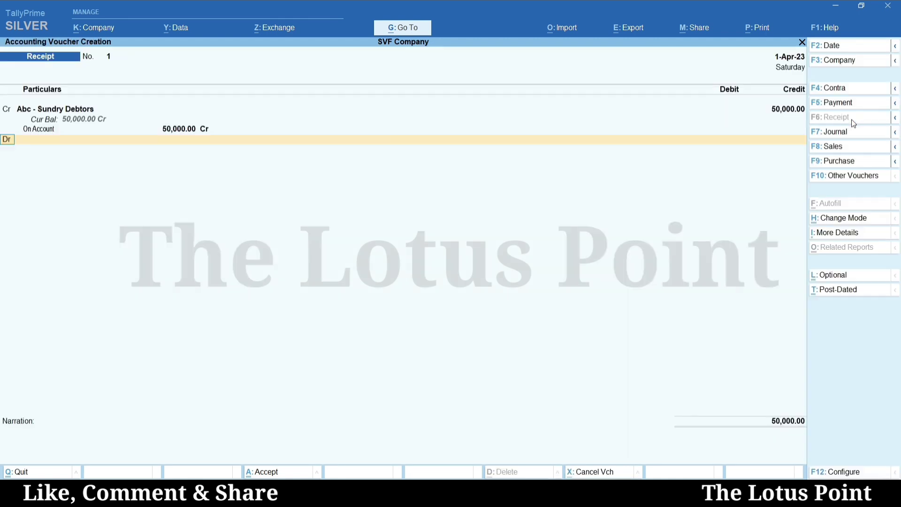
Debit Cash for the full receipt amount and save the receipt voucher.
key(Return)
key(Return)
key(Return)
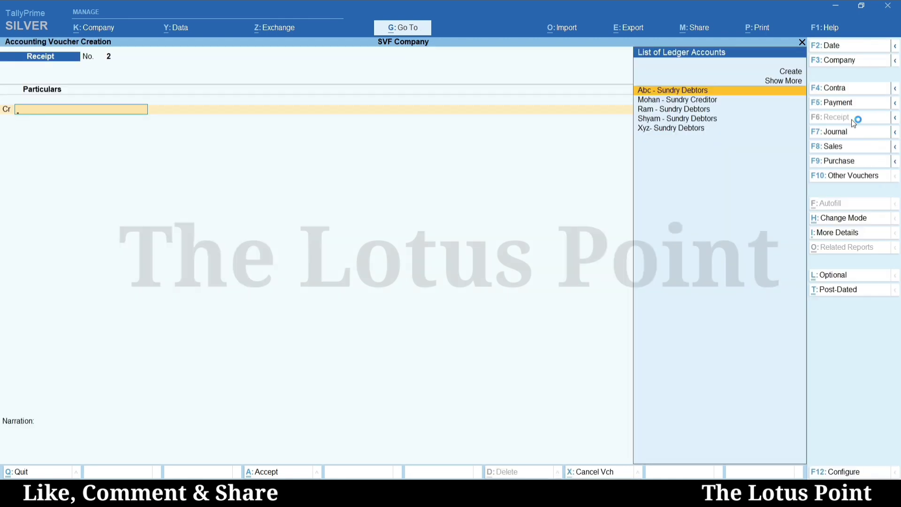
Start a contra voucher and credit Cash with 10,000.
click(853, 87)
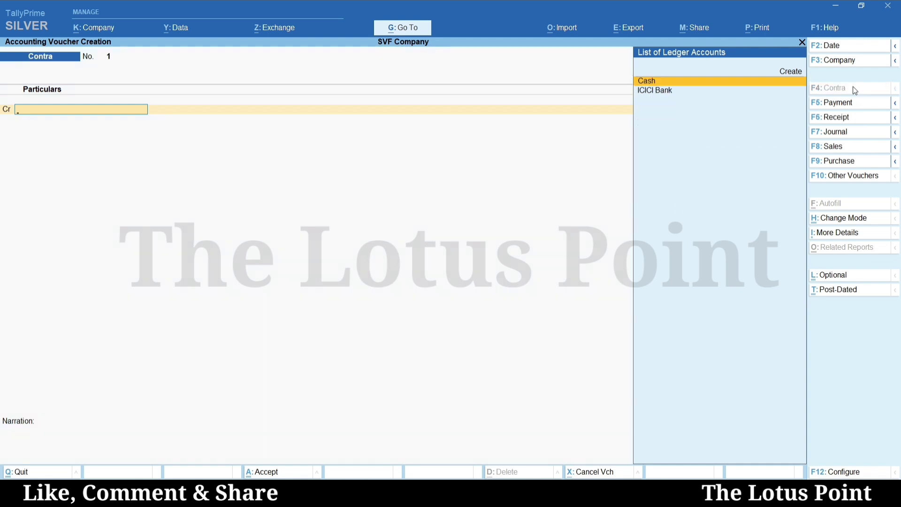
text(cash)
key(Return)
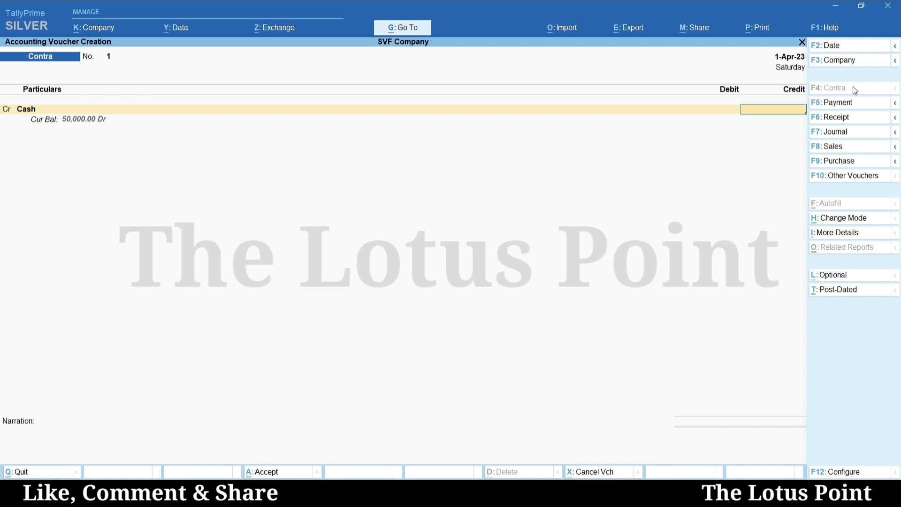
text(10000)
key(Return)
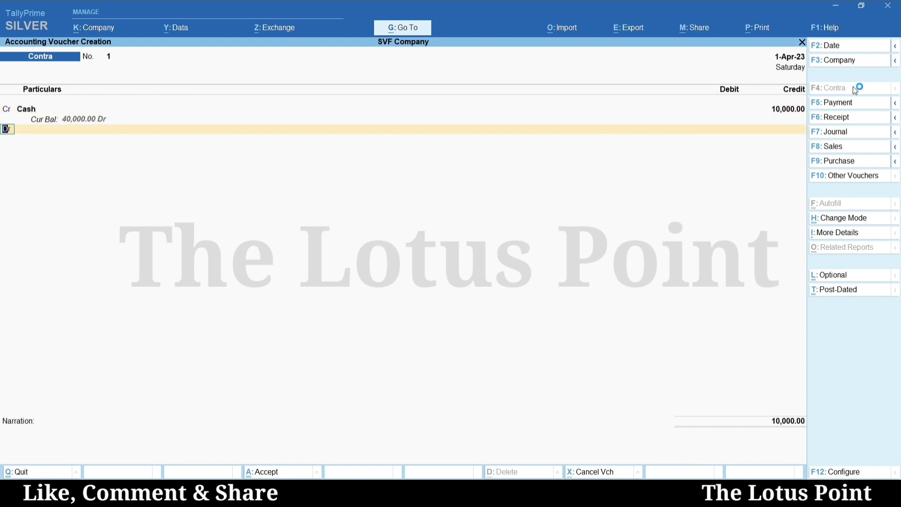
Debit ICICI Bank with 10,000 in the contra voucher.
key(Return)
text(icici)
key(Return)
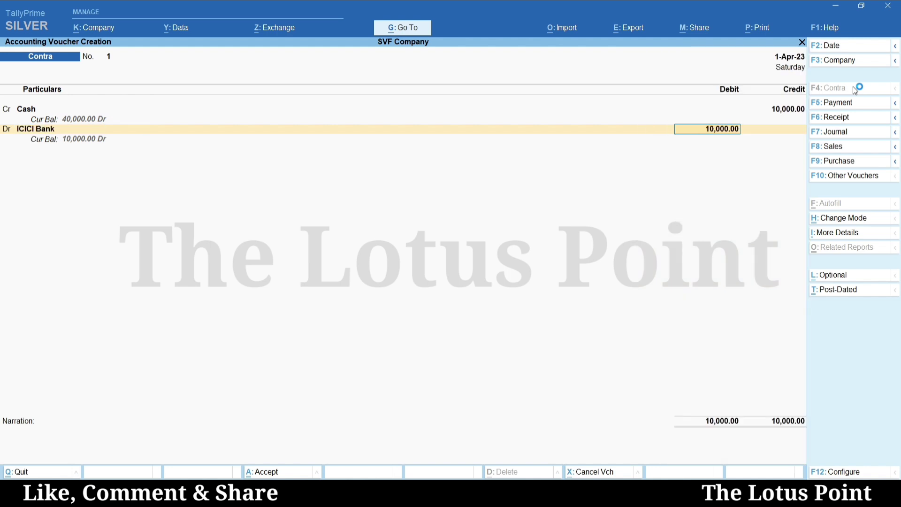
key(Return)
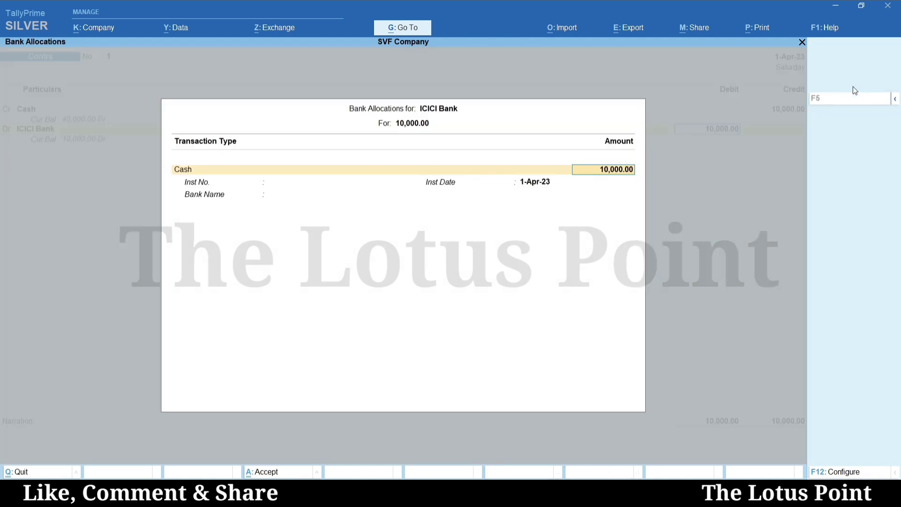
Allocate the ICICI Bank amount as a cash transaction of 10,000, with five notes of 2000 as the denominations.
key(Return)
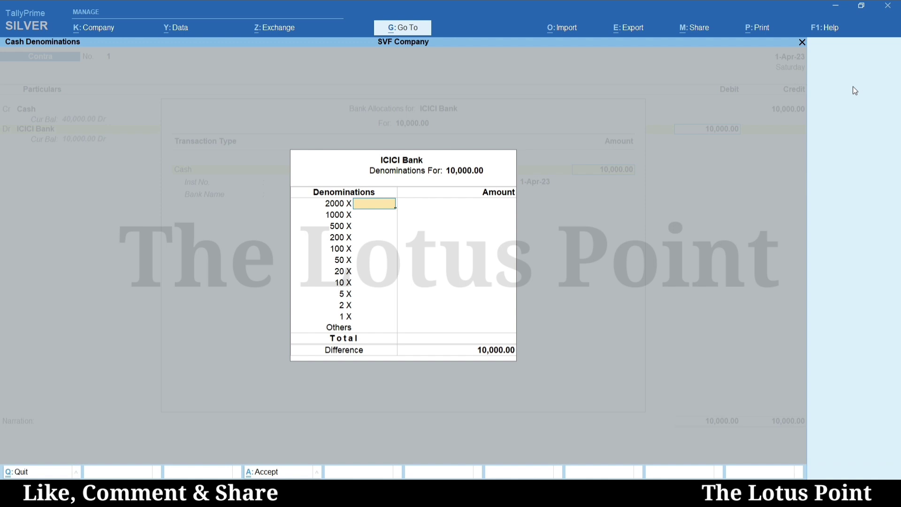
text(50)
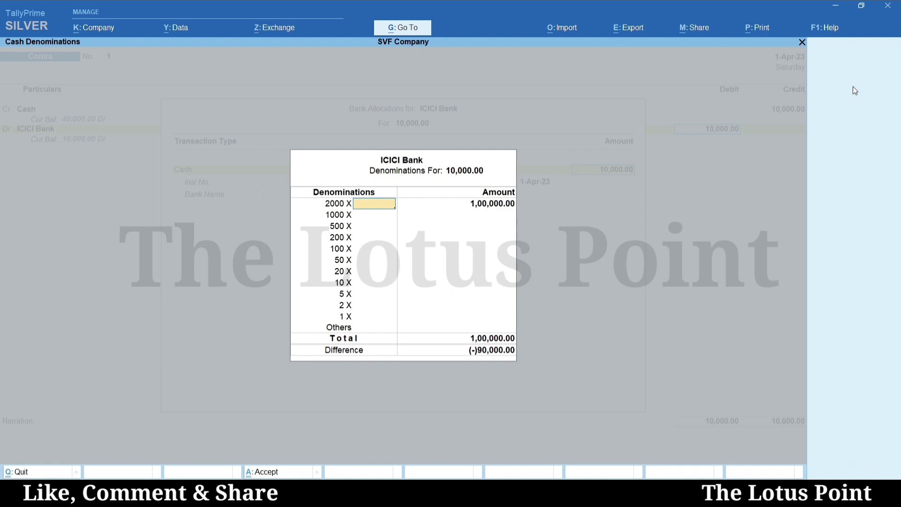
text(5)
key(Return)
key(Return)
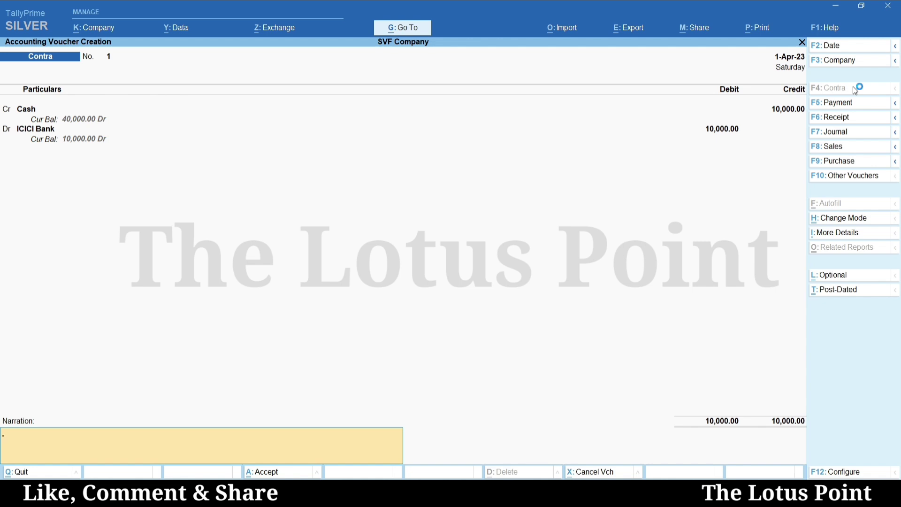
Add the narration "being cash deposited" and save the contra voucher.
text(being cash deposited)
key(Return)
key(Return)
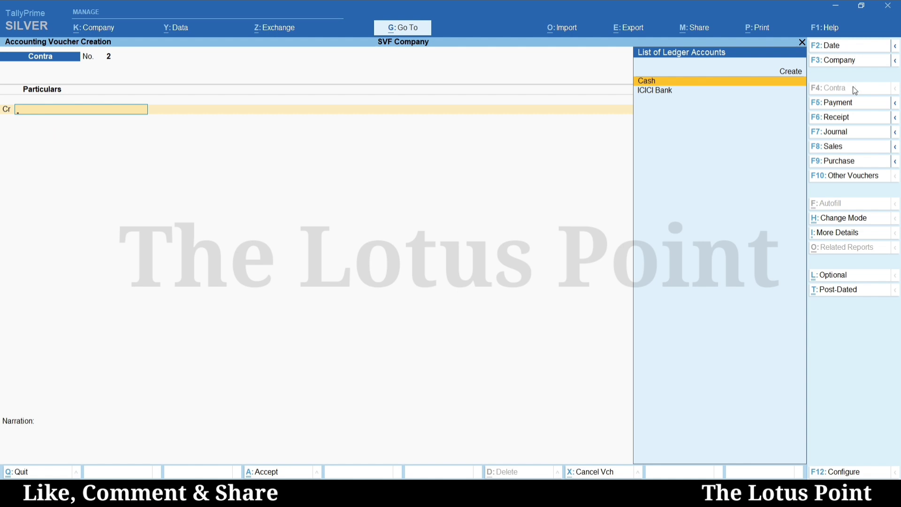
Credit ICICI Bank with 10,000 in the second contra voucher.
key(Down)
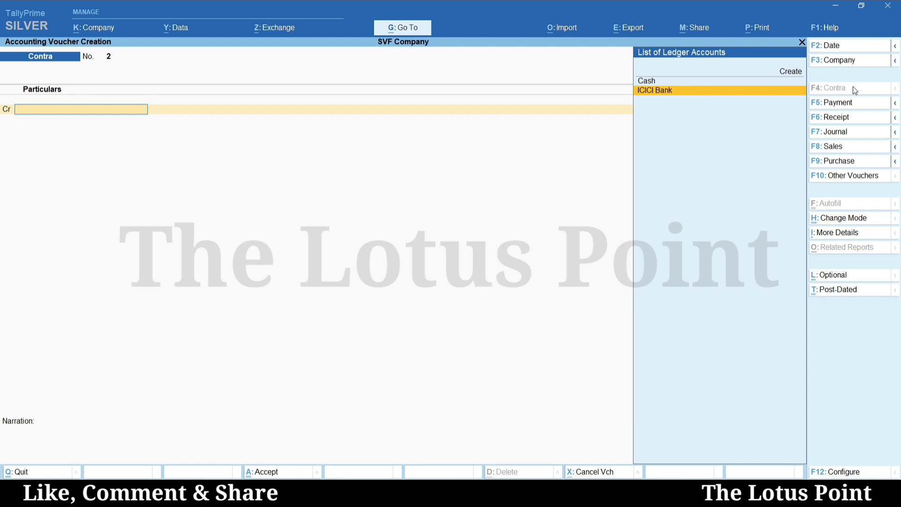
key(Return)
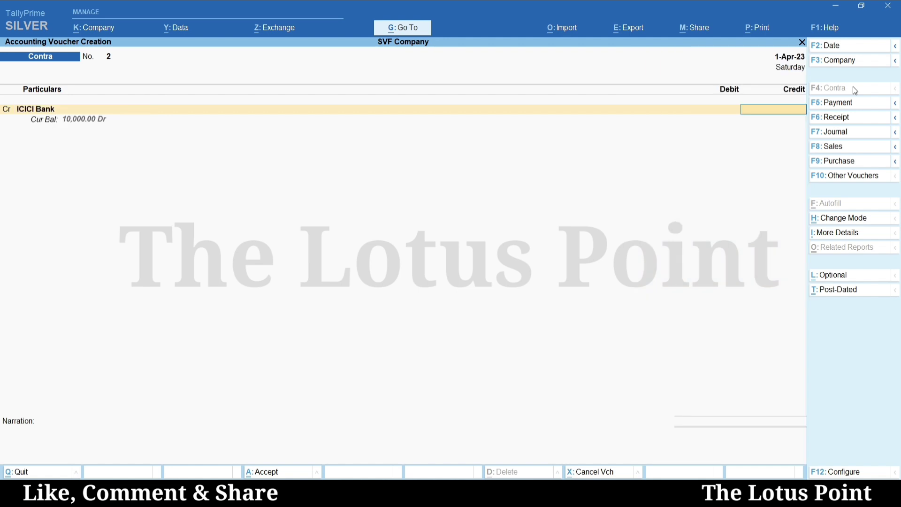
text(10000)
key(Return)
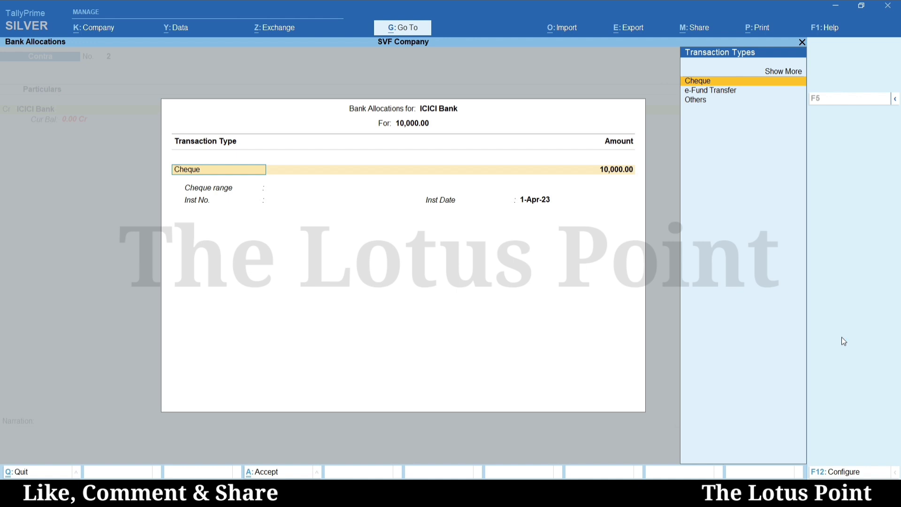
Allocate the bank withdrawal as a Cheque for 10,000 with cheque range Not Applicable and instrument number 000001.
key(Down)
key(Down)
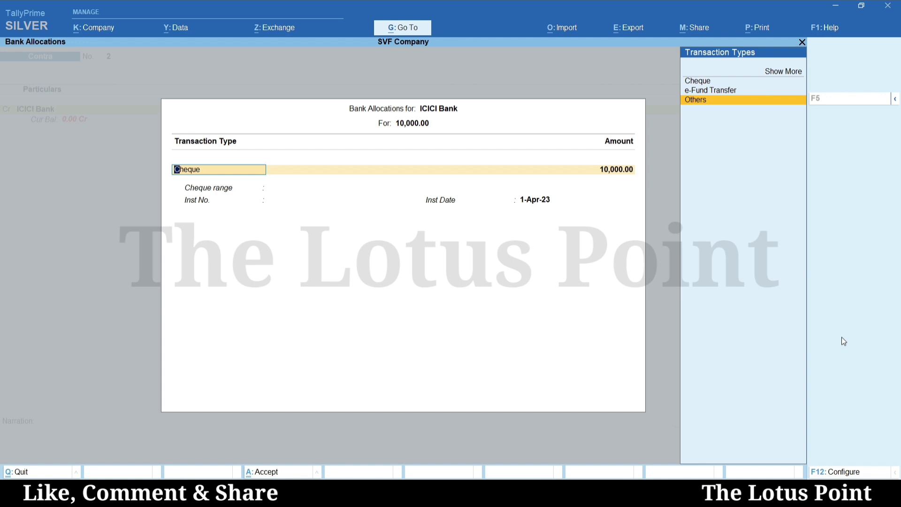
key(Up)
key(Up)
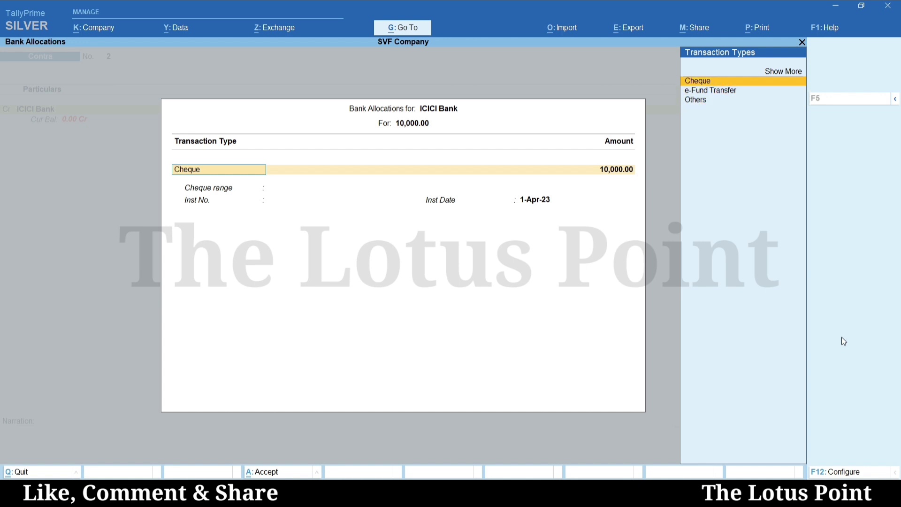
key(Return)
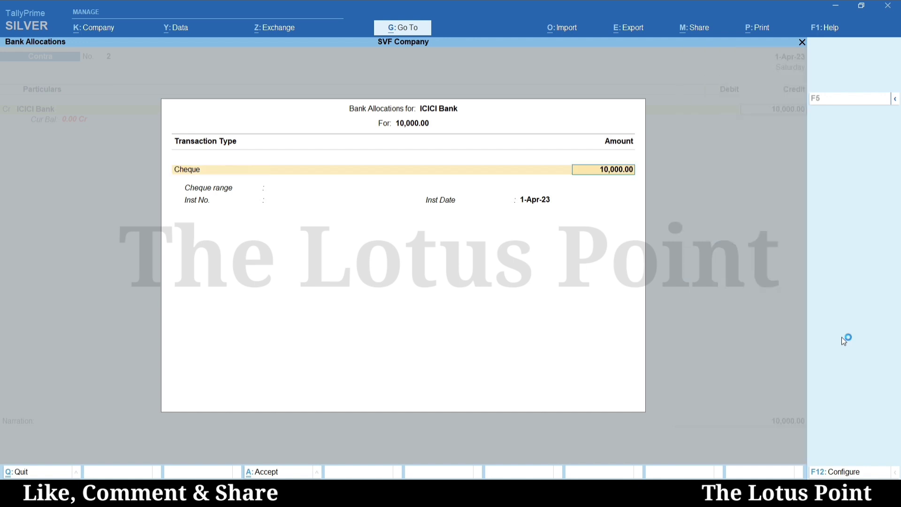
key(Return)
text(000001)
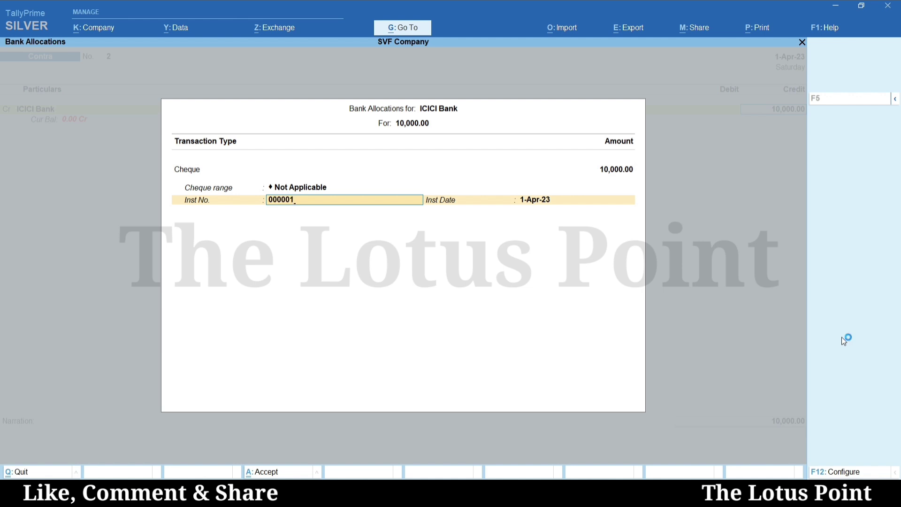
key(Return)
key(Return)
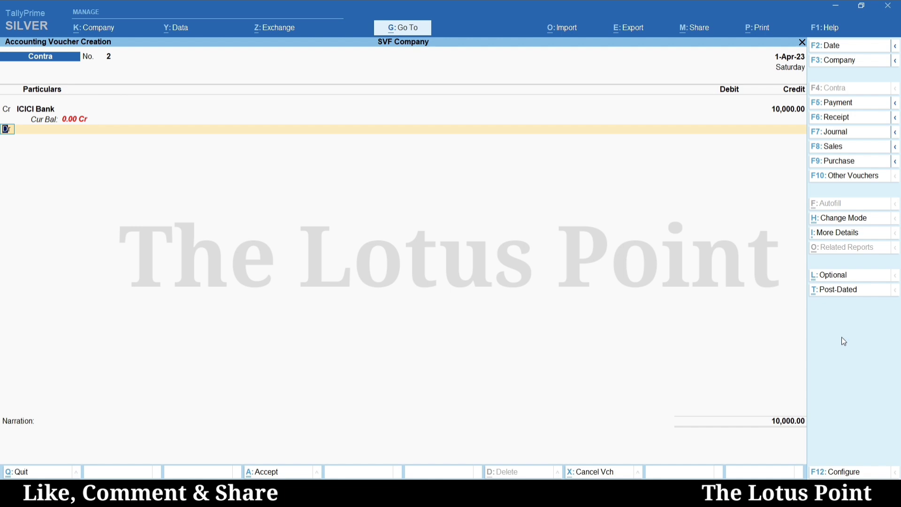
Debit Cash with 10,000 and save the withdrawal voucher without a narration.
key(Return)
text(cash)
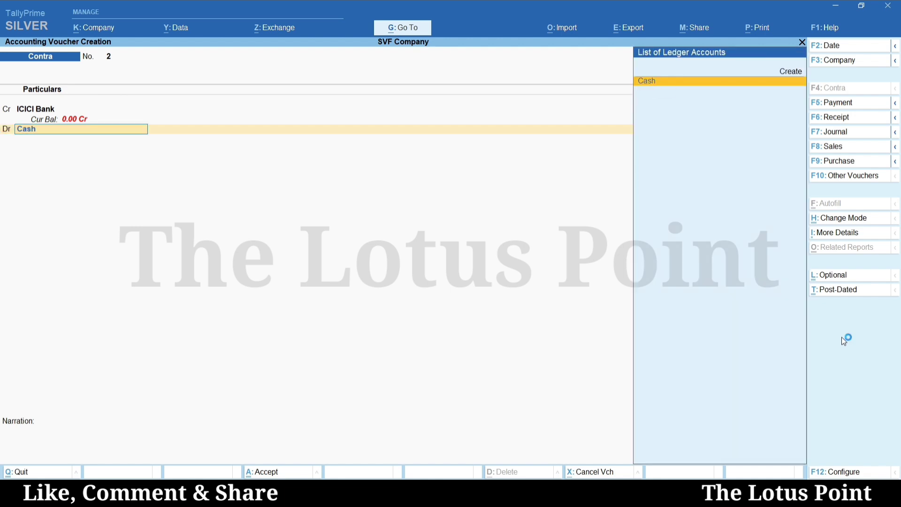
key(Return)
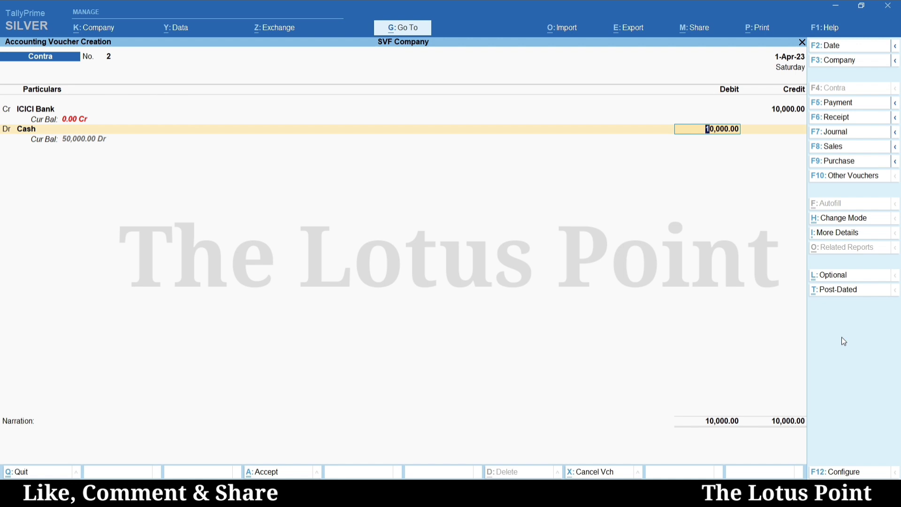
key(Return)
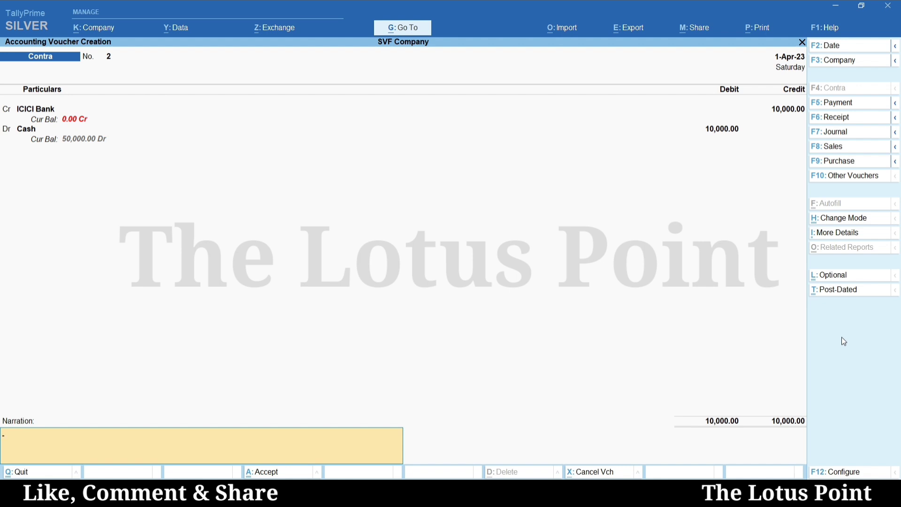
key(Return)
key(Return)
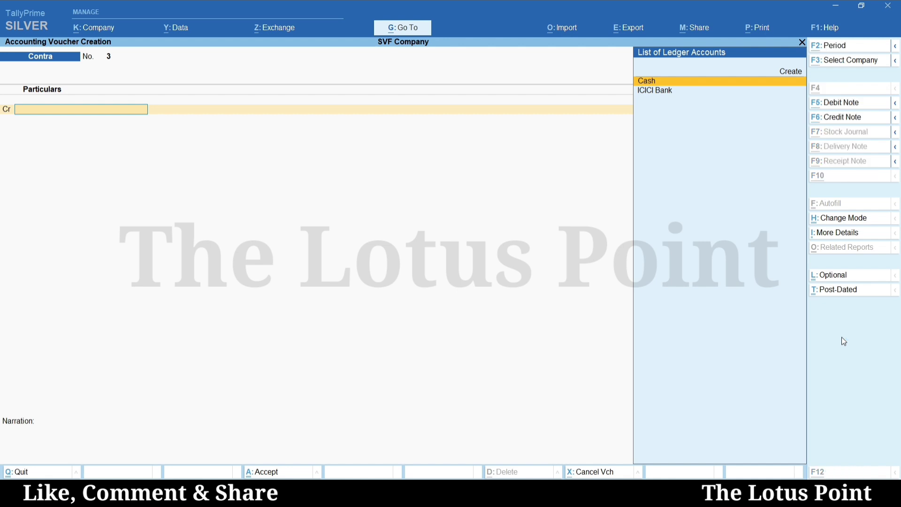
Create a ledger named Petty Cash under the Cash-in-Hand group, without bank details, from the new contra voucher.
key(alt+c)
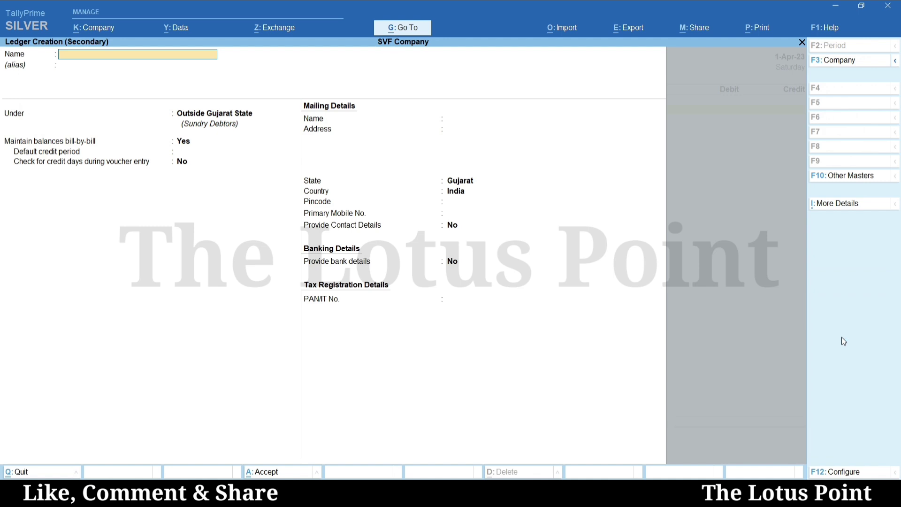
text(Pettycash)
key(BackSpace)
key(BackSpace)
text(Cash)
key(Return)
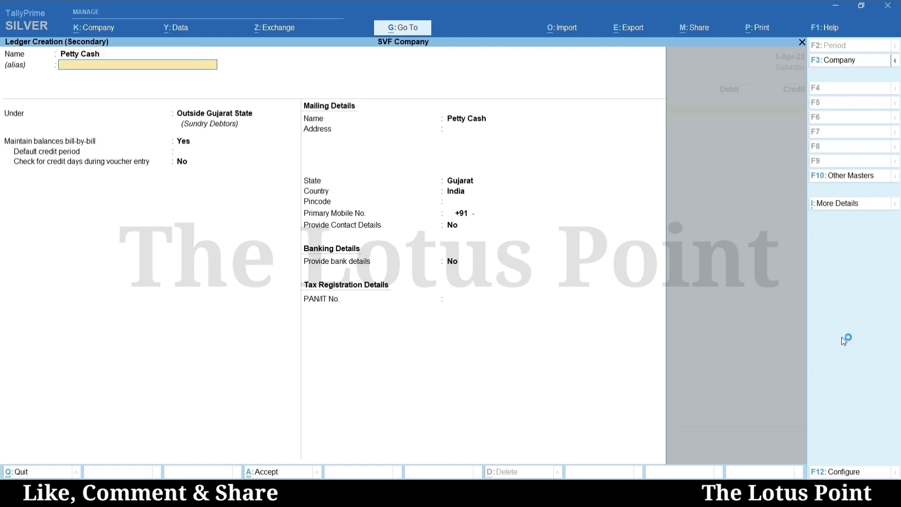
key(Return)
text(Cash)
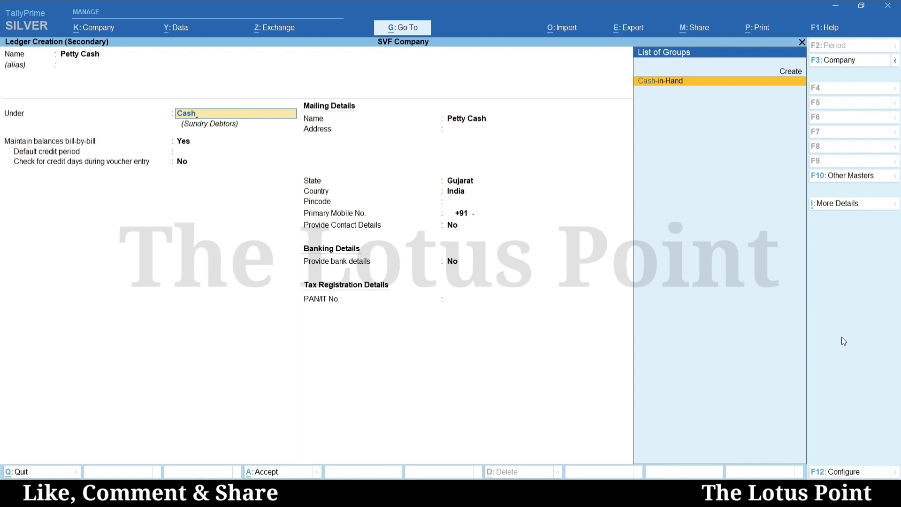
key(Return)
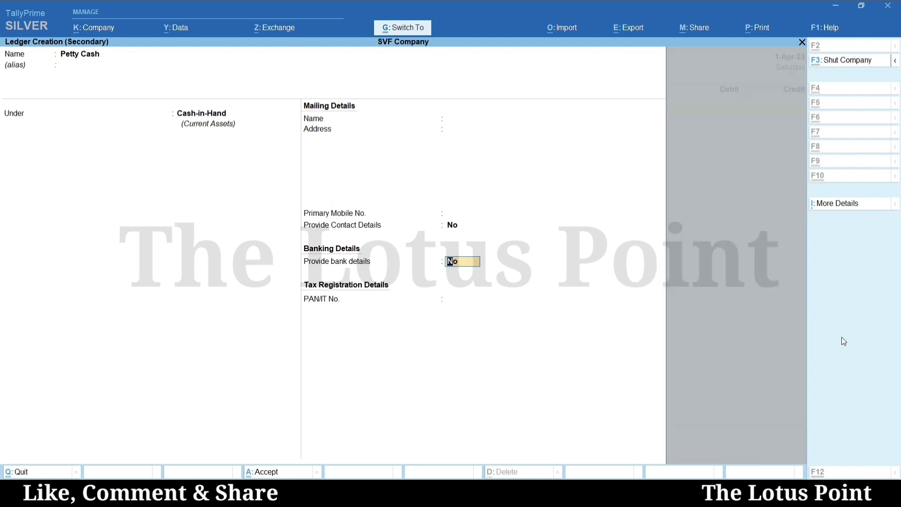
key(ctrl+a)
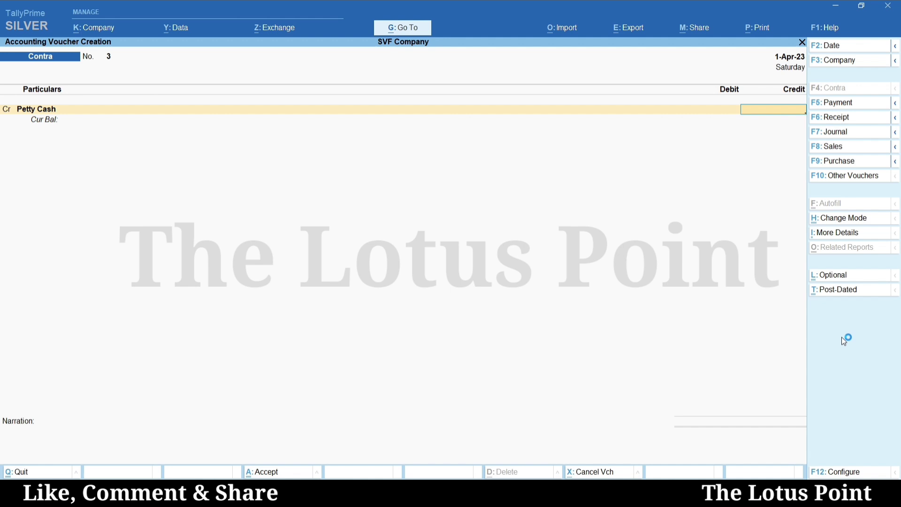
Replace the credited ledger in the third contra voucher with Cash and credit it with 2,500.
key(BackSpace)
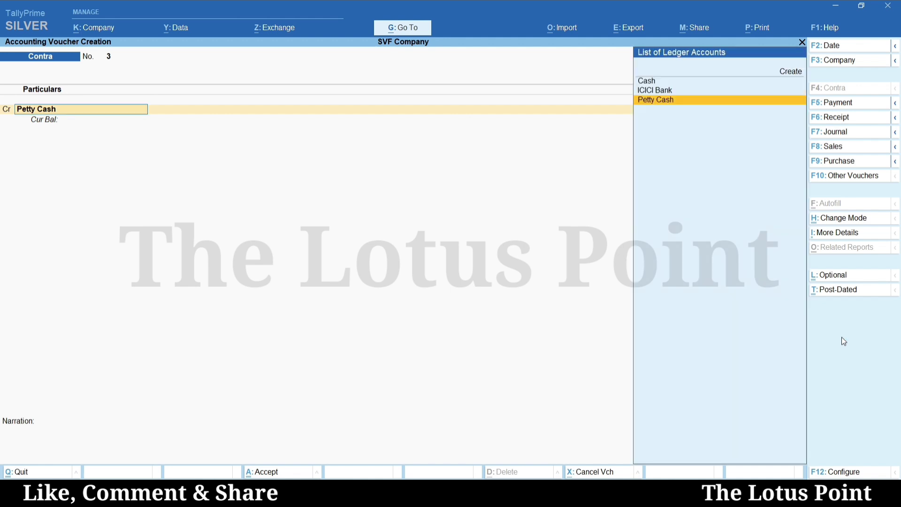
text(Cash)
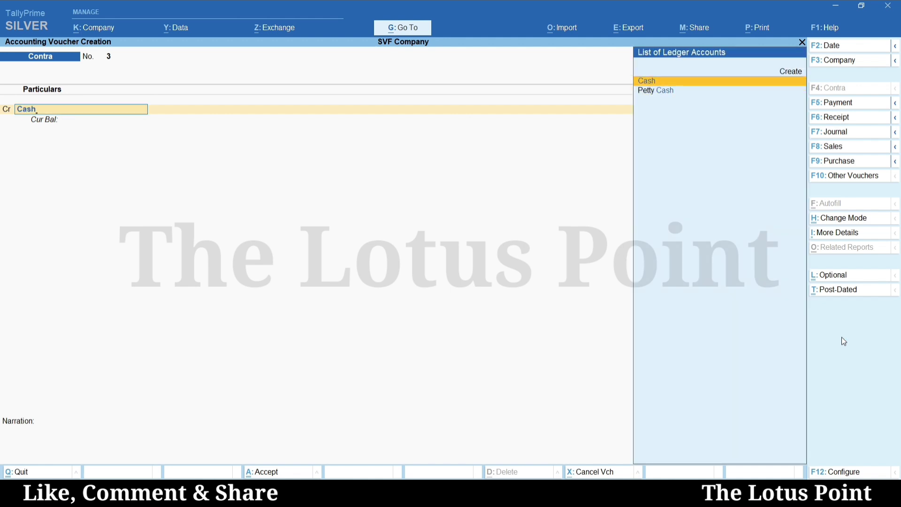
key(Return)
text(2500)
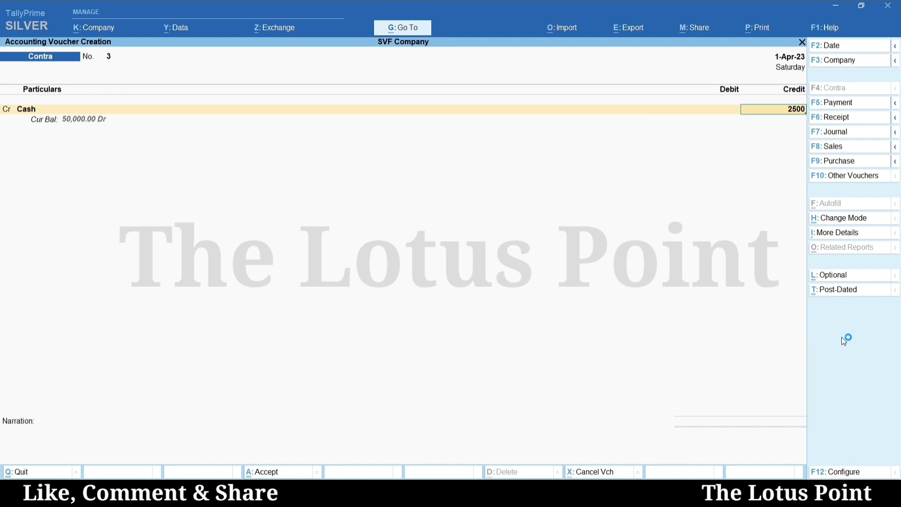
key(Return)
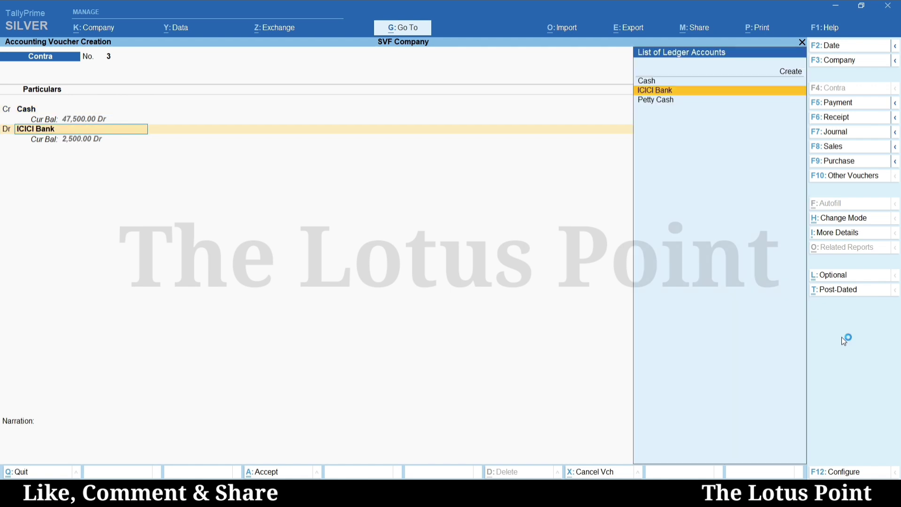
Debit Petty Cash with 2,500 in the same contra voucher.
text(Petty)
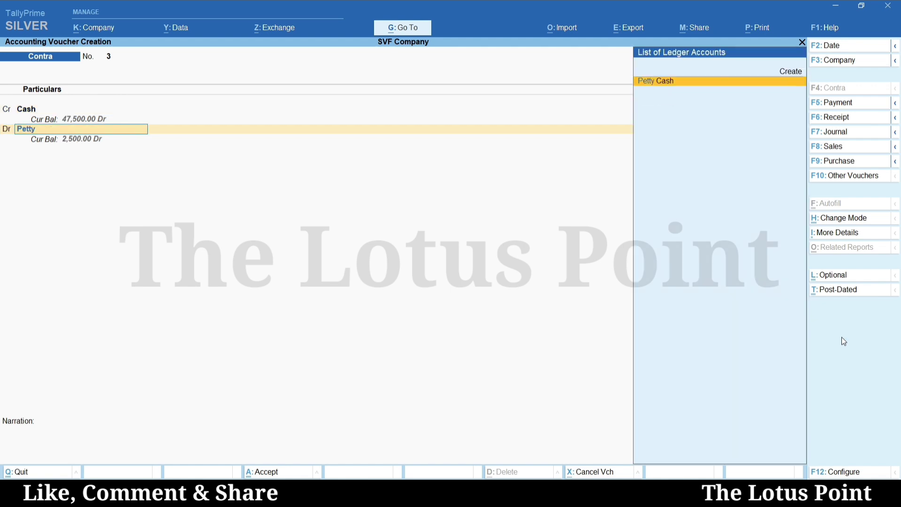
key(Return)
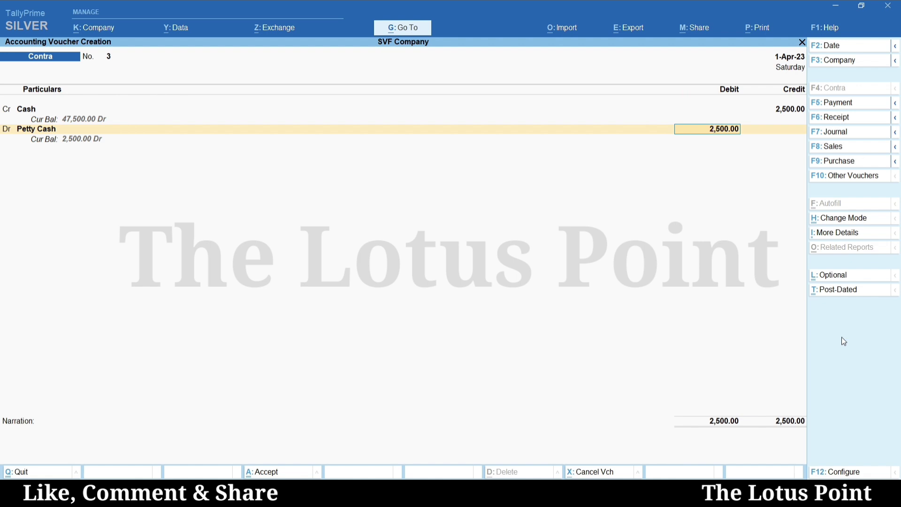
key(Return)
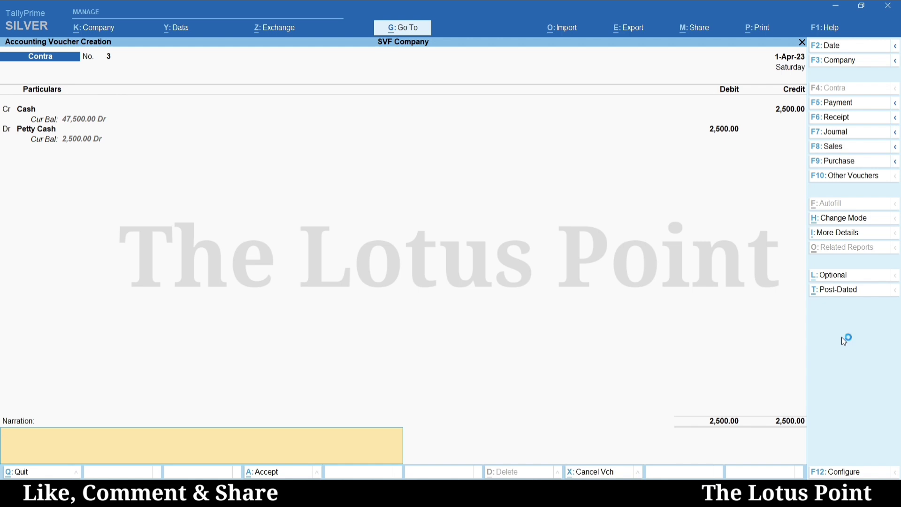
Enter a narration reading "being amount paid to" followed by the recipient's name, and save the petty cash voucher.
text(being am)
text(ountpsid)
key(BackSpace)
key(BackSpace)
text(paid to deepak)
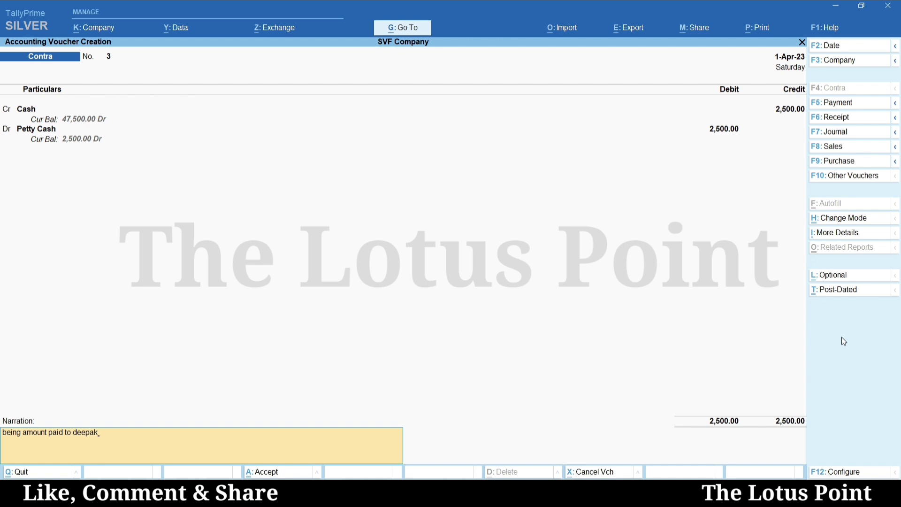
key(Return)
key(Return)
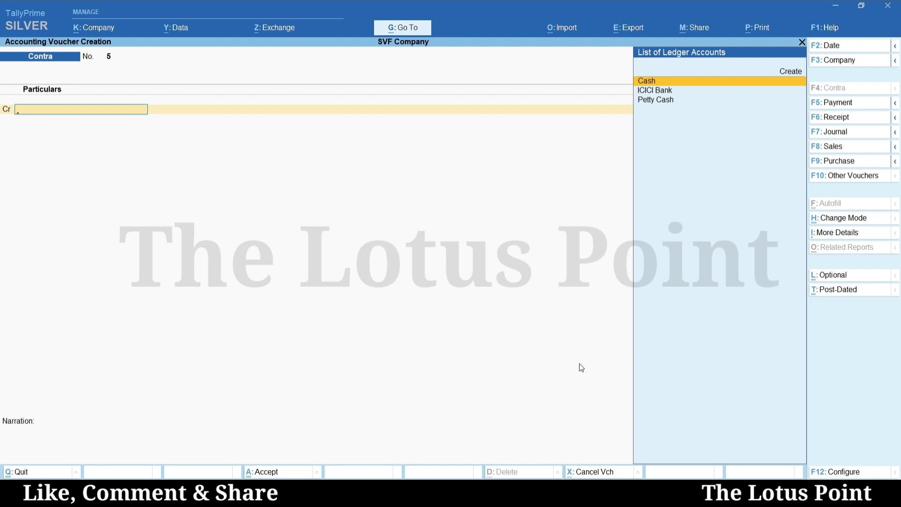
Review the general voucher configuration options on Cr/Dr usage, negative cash warning and date skipping, and look at the previous contra voucher.
key(F12)
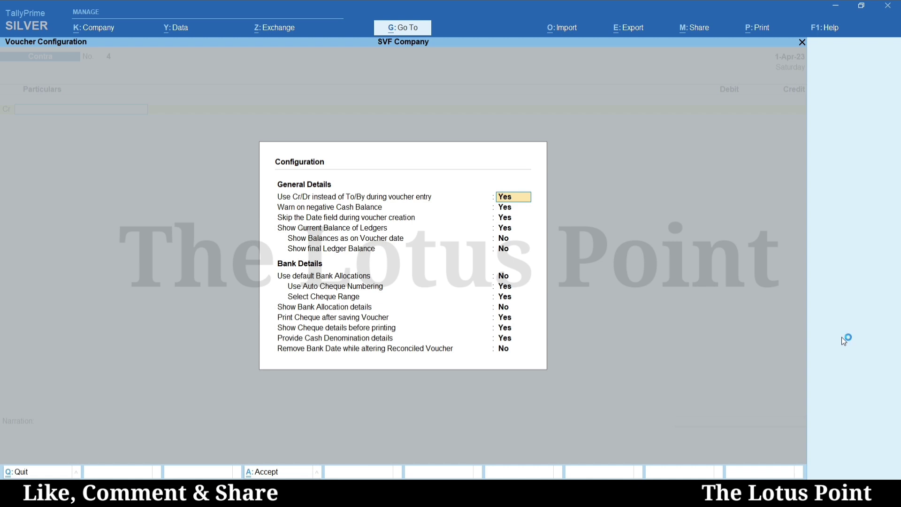
key(Return)
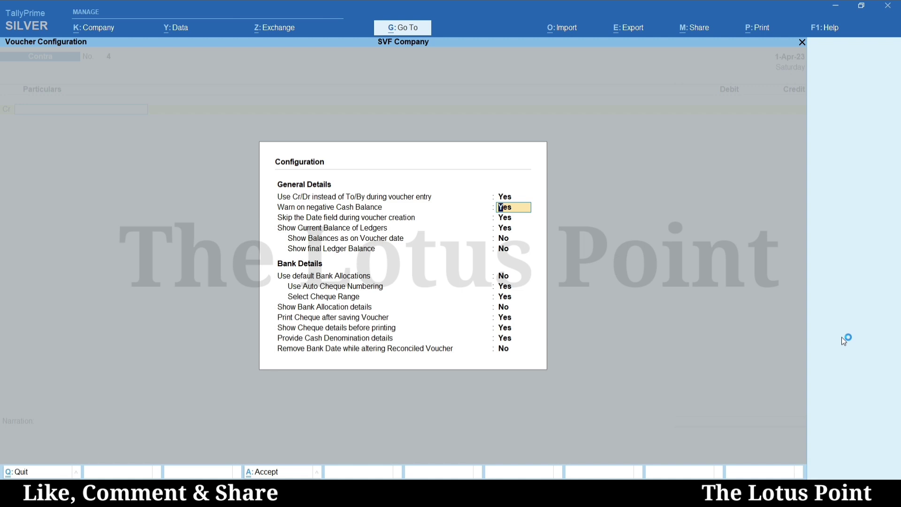
key(Return)
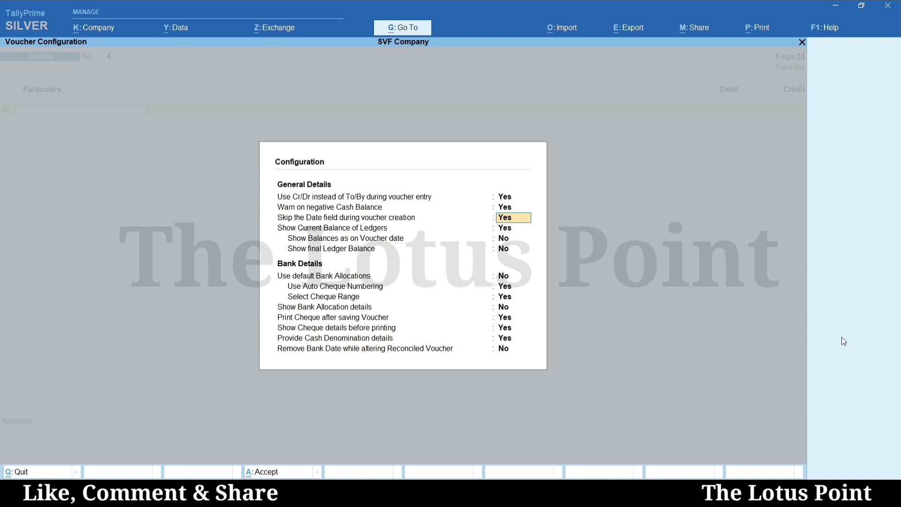
key(ctrl+a)
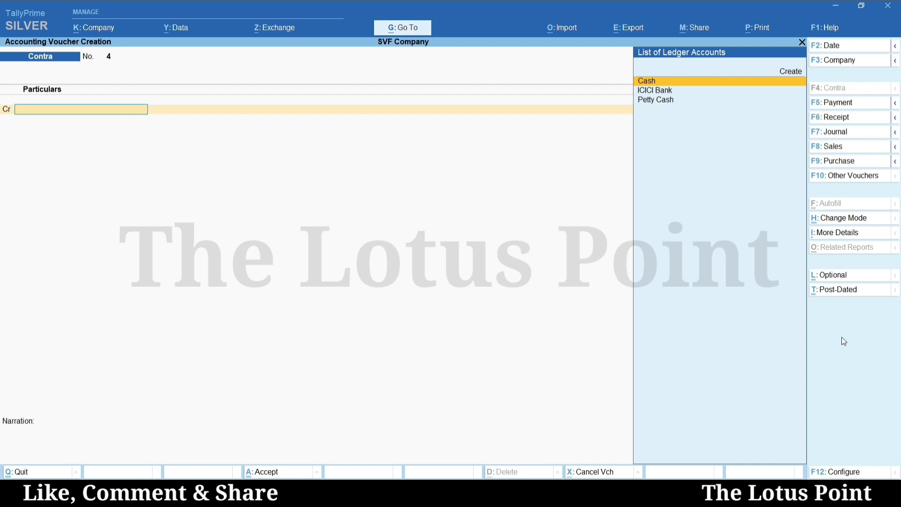
key(Page_Up)
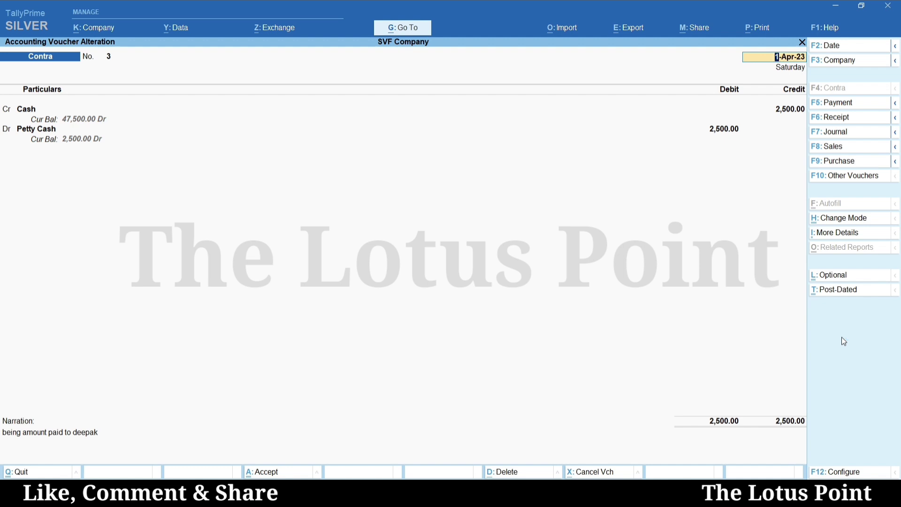
Examine the voucher configuration options for ledger balances, bank allocations, cheque numbering and printing, cash denominations and bank date removal.
key(F12)
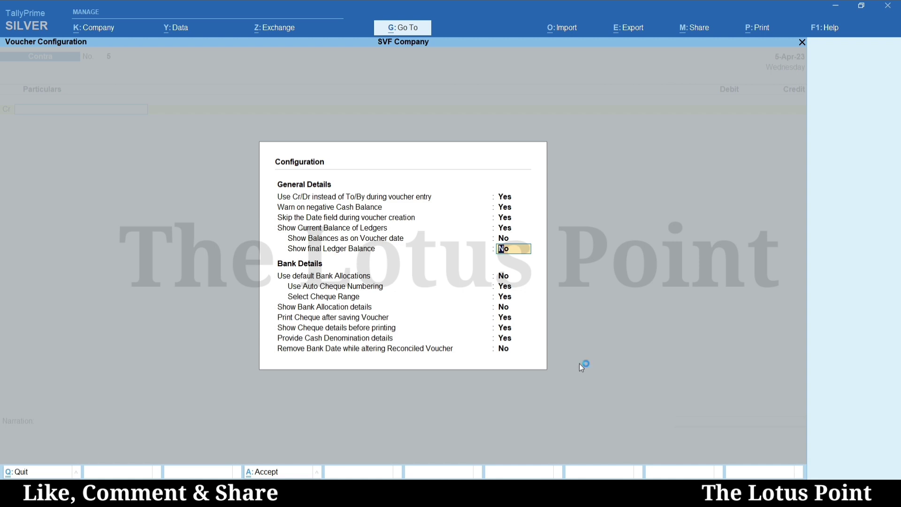
key(Return)
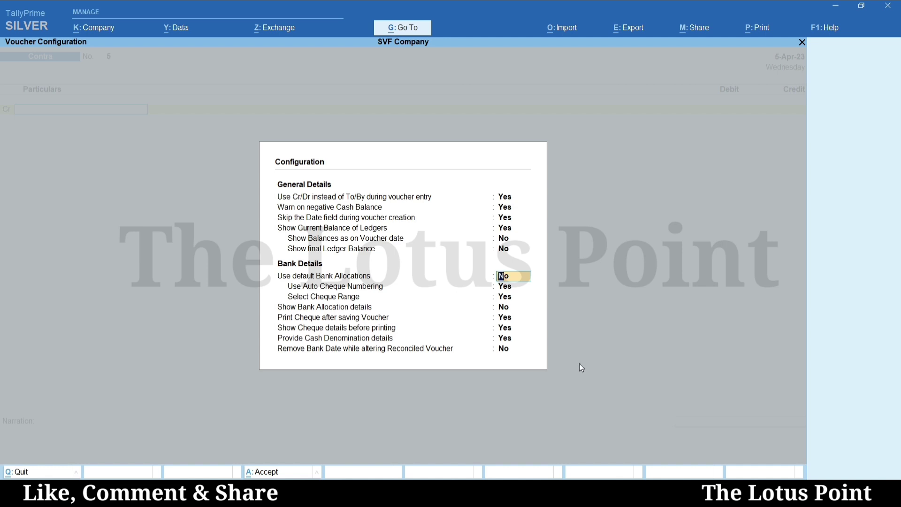
key(Return)
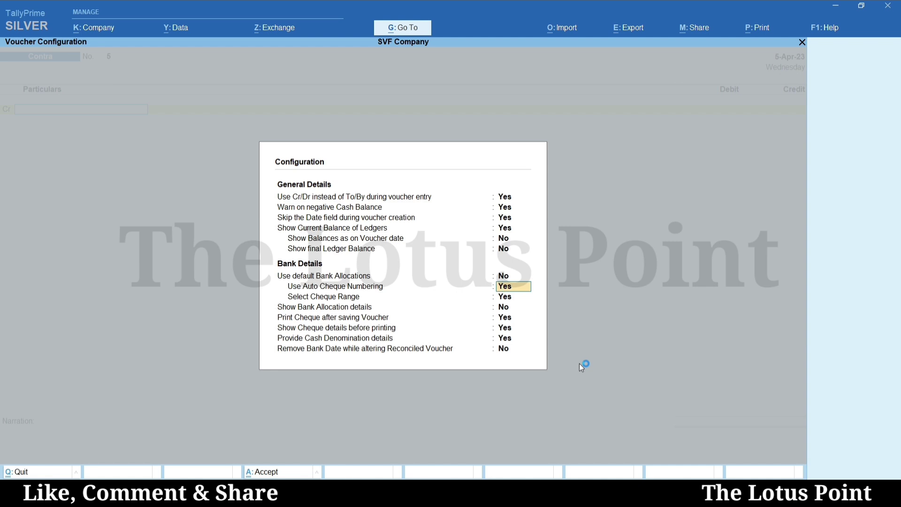
key(Return)
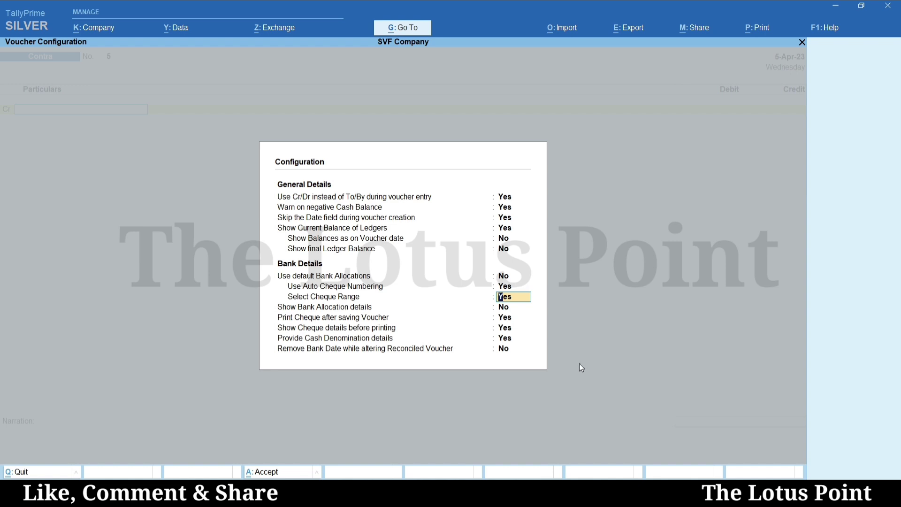
key(Return)
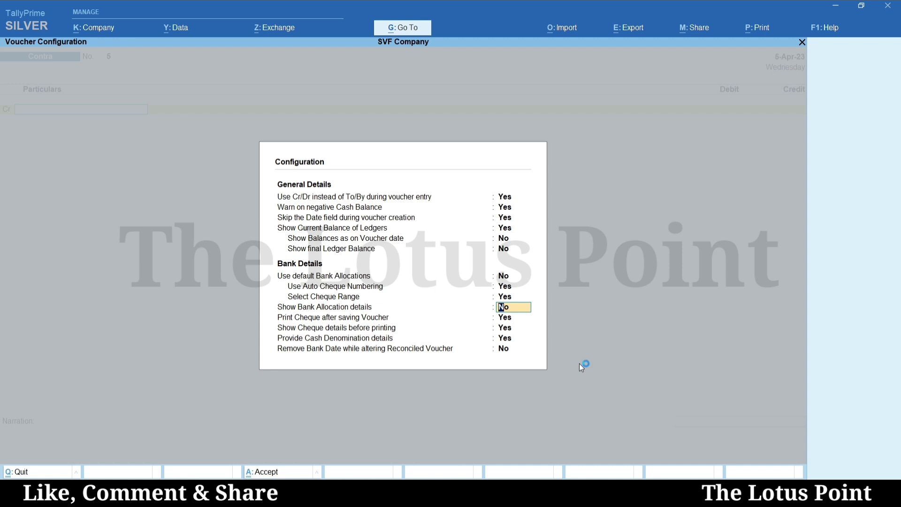
key(Down)
key(Down)
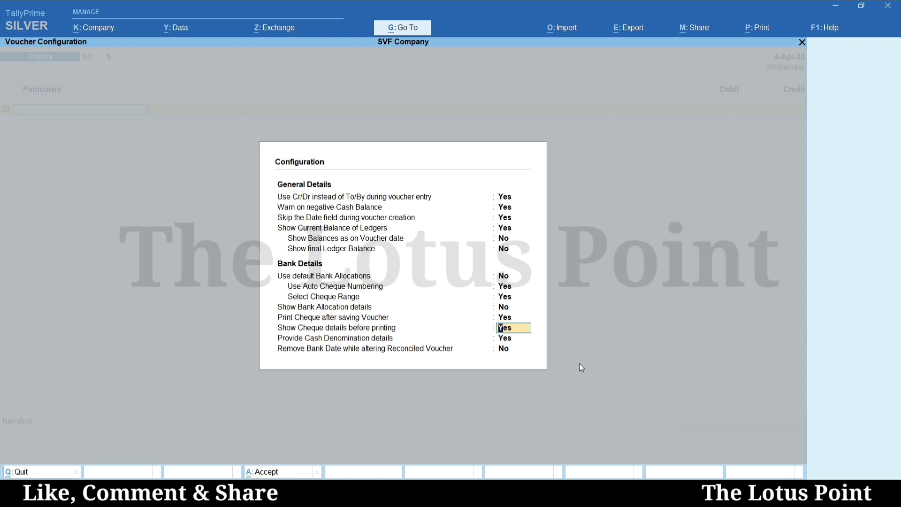
key(Return)
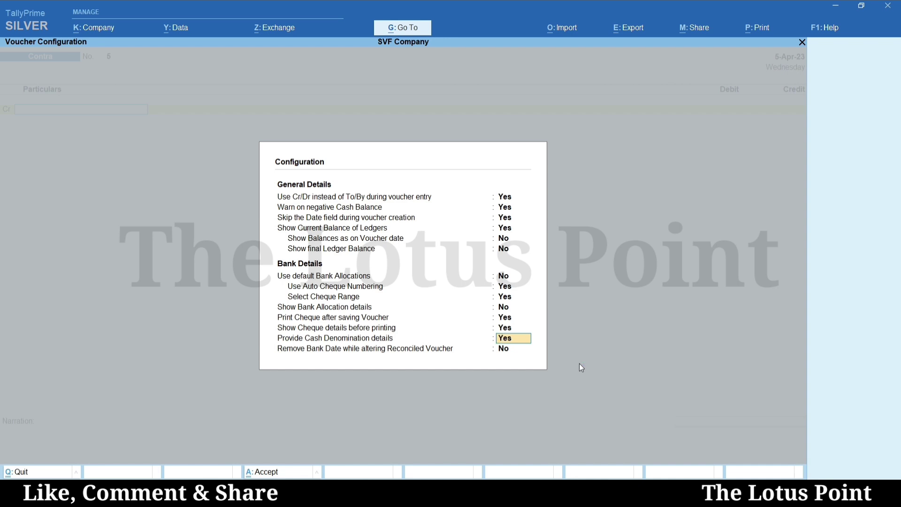
key(Return)
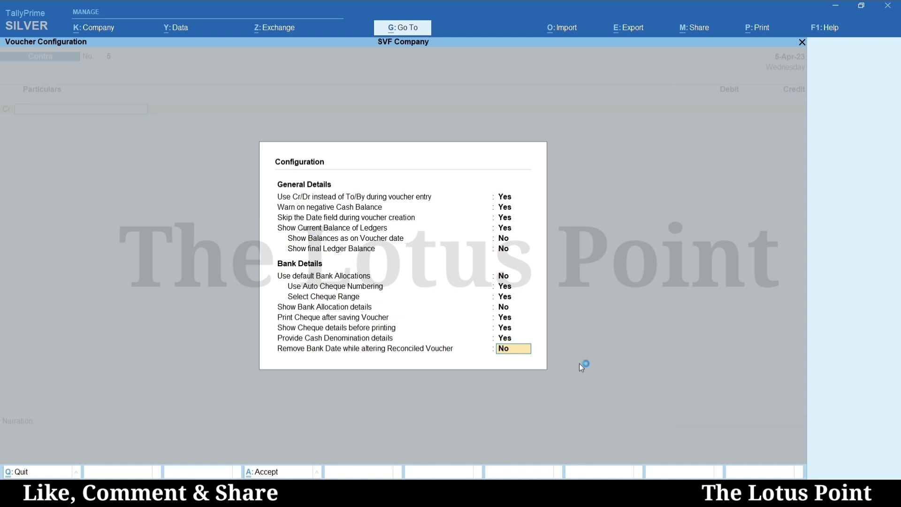
key(Return)
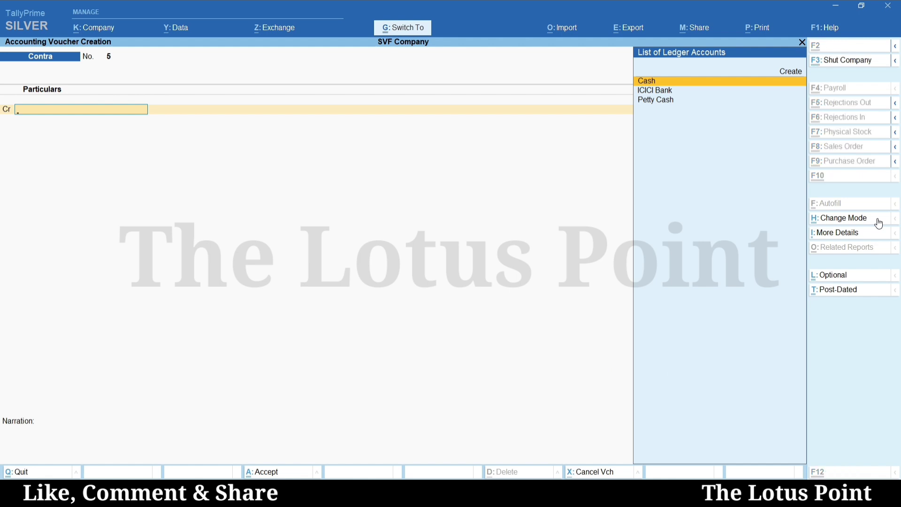
Change the contra voucher mode to Single Entry.
key(ctrl+h)
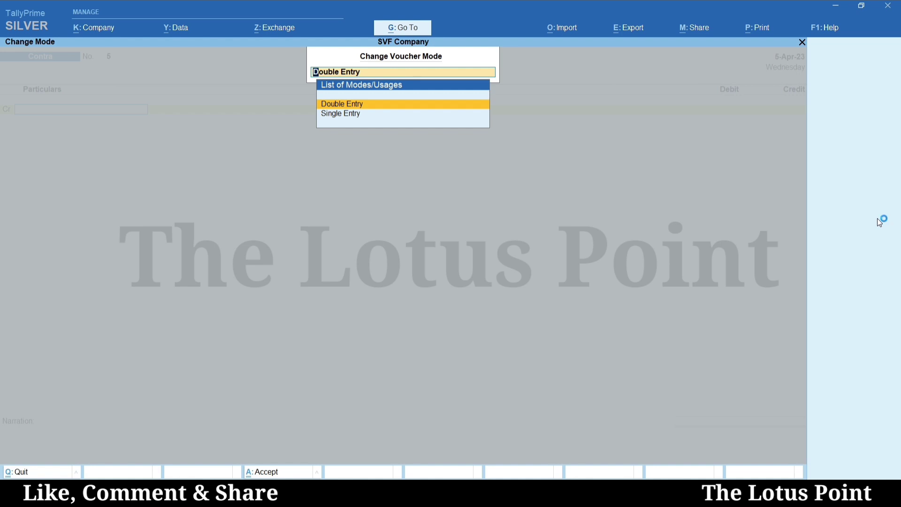
key(Down)
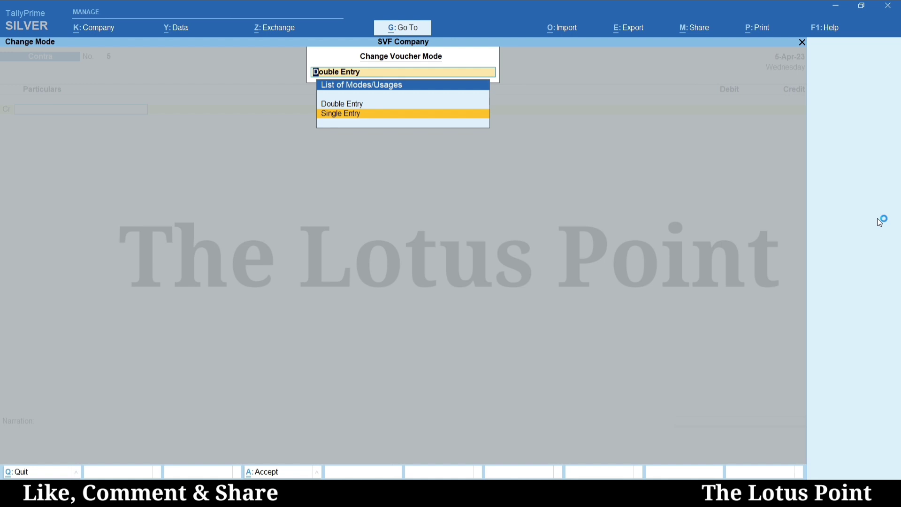
key(Return)
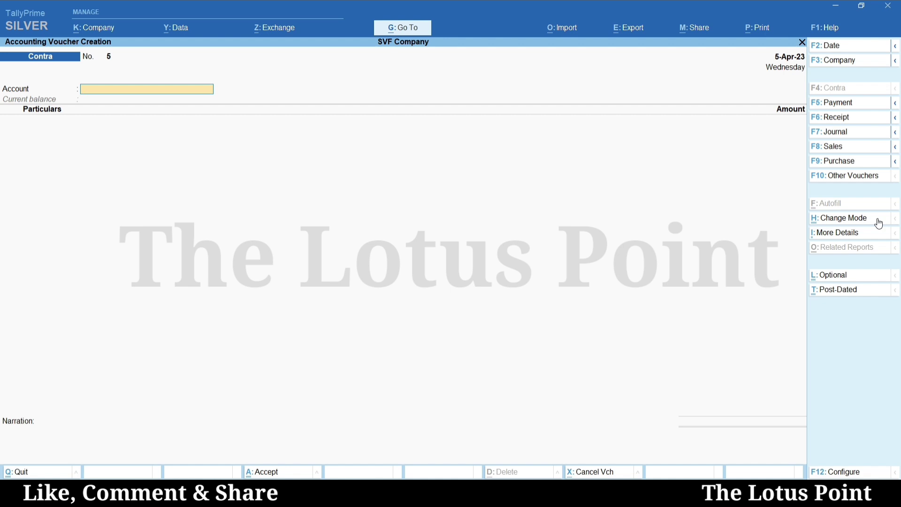
Set ICICI Bank as the voucher's account and add Cash as the particular with an amount of 10,000.
text(Icici)
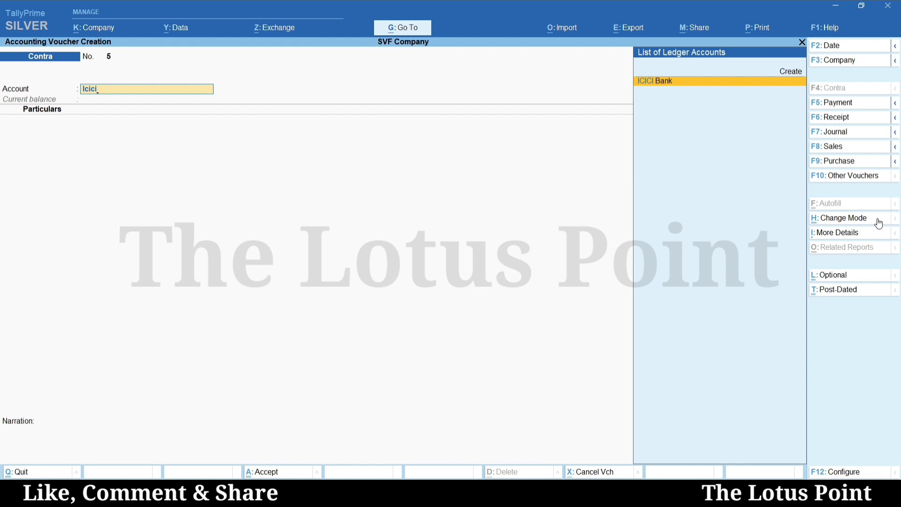
key(Return)
text(Cash)
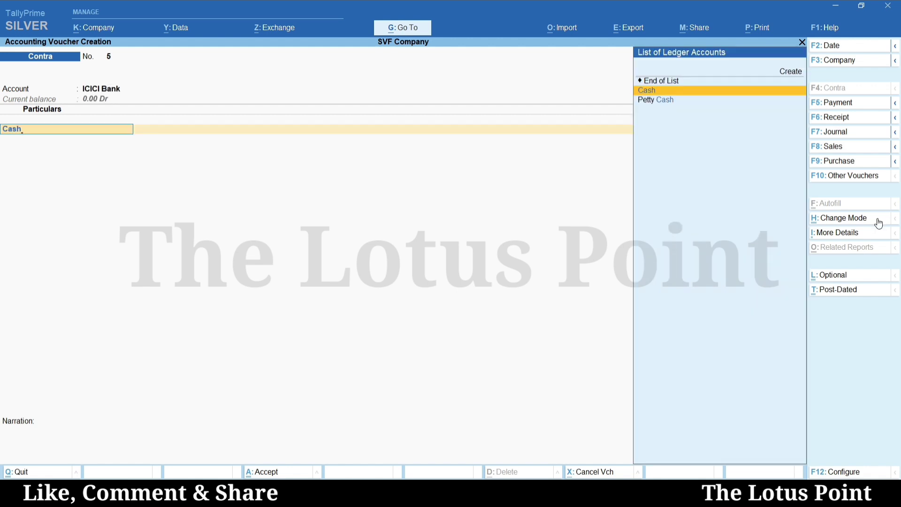
key(Return)
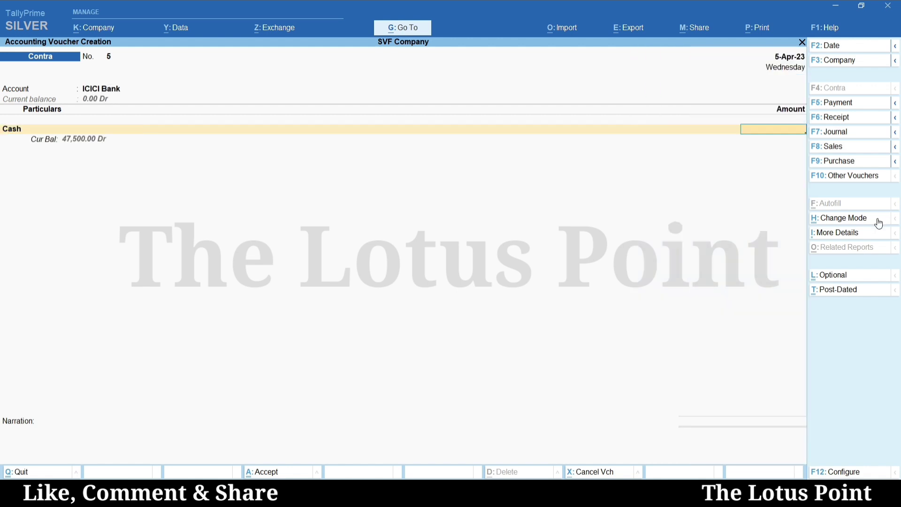
text(10000)
key(Return)
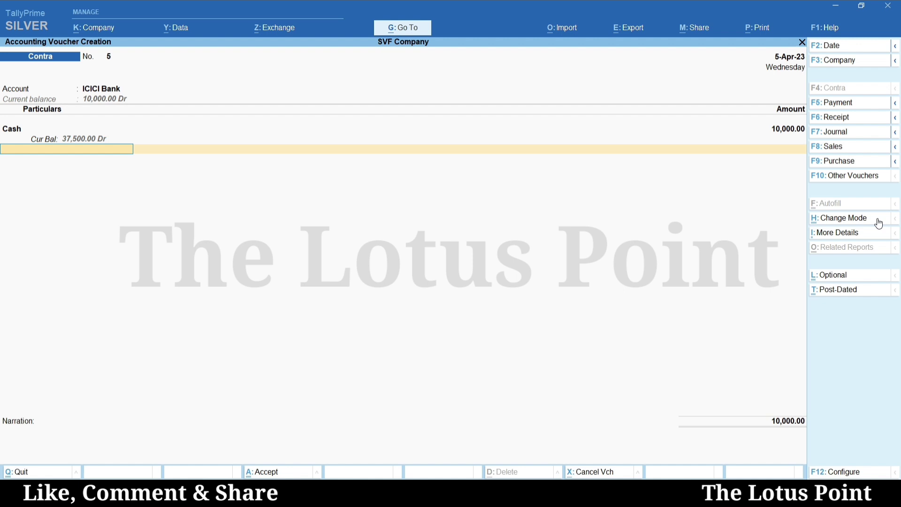
Proceed to the cash denominations of the ICICI Bank allocation and enter 5 notes of 2000, correcting the count to 4.
key(Return)
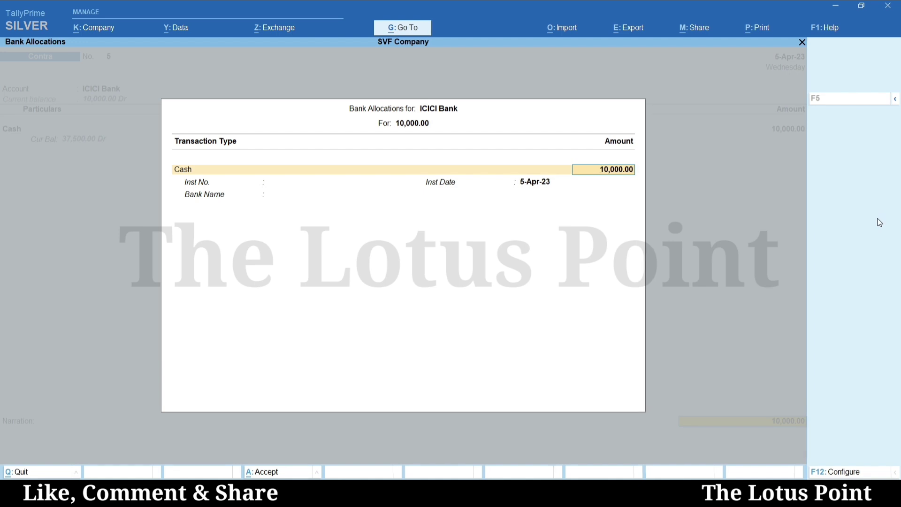
key(Return)
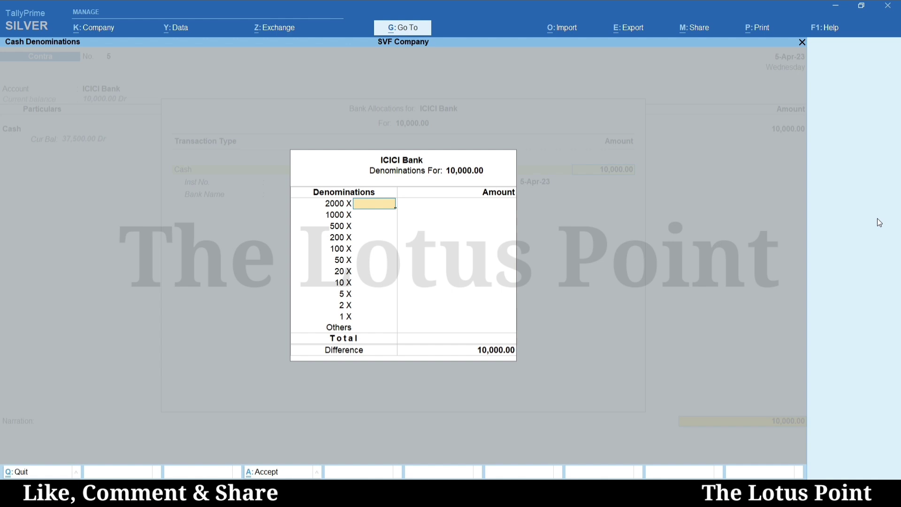
text(5)
key(Return)
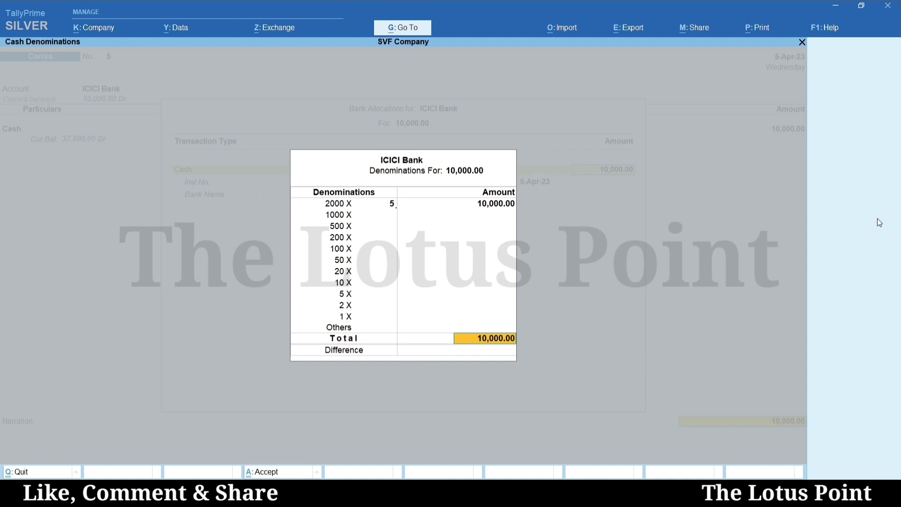
key(BackSpace)
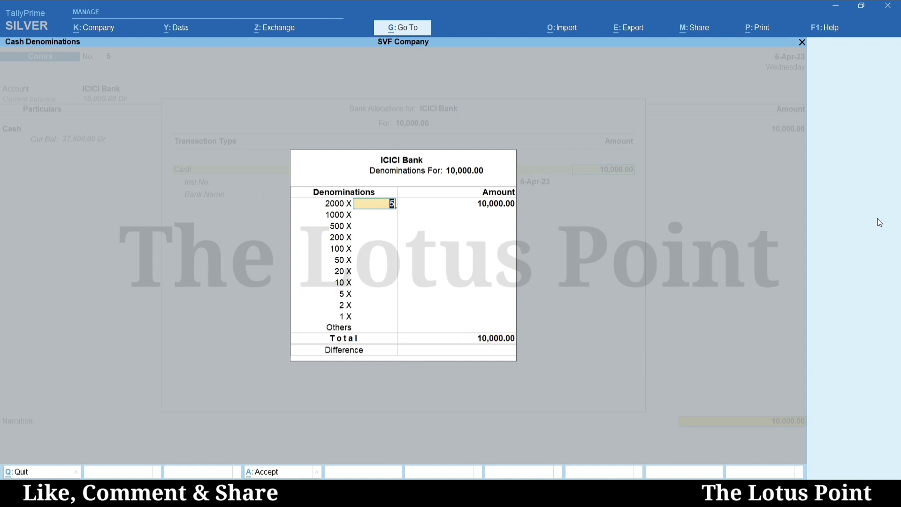
text(4)
key(Return)
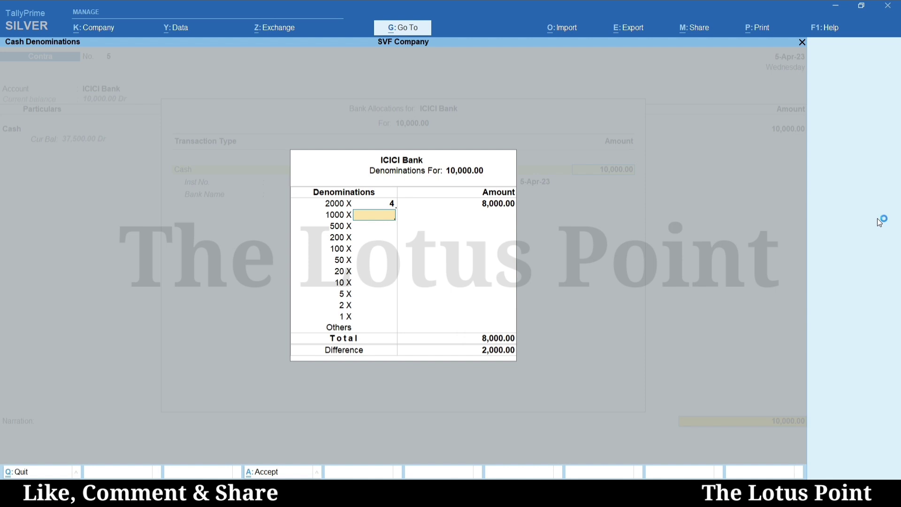
key(Return)
text(8)
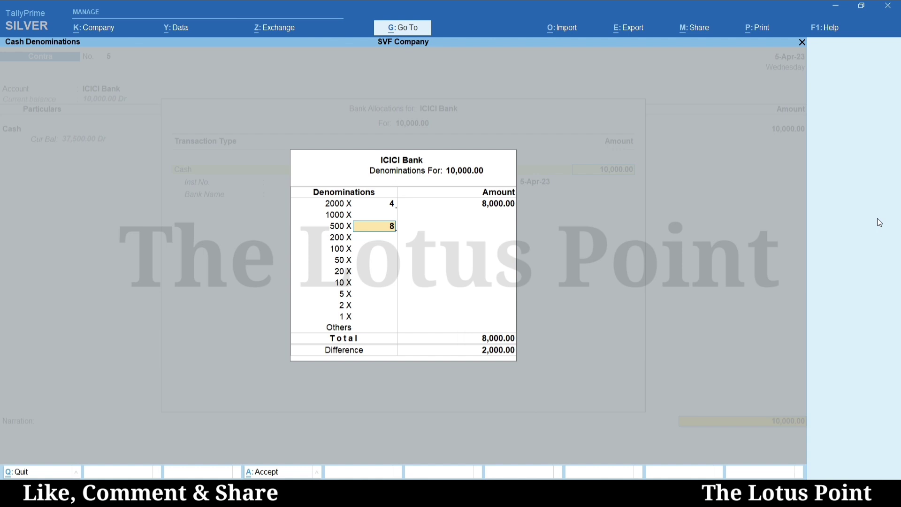
key(Return)
key(Up)
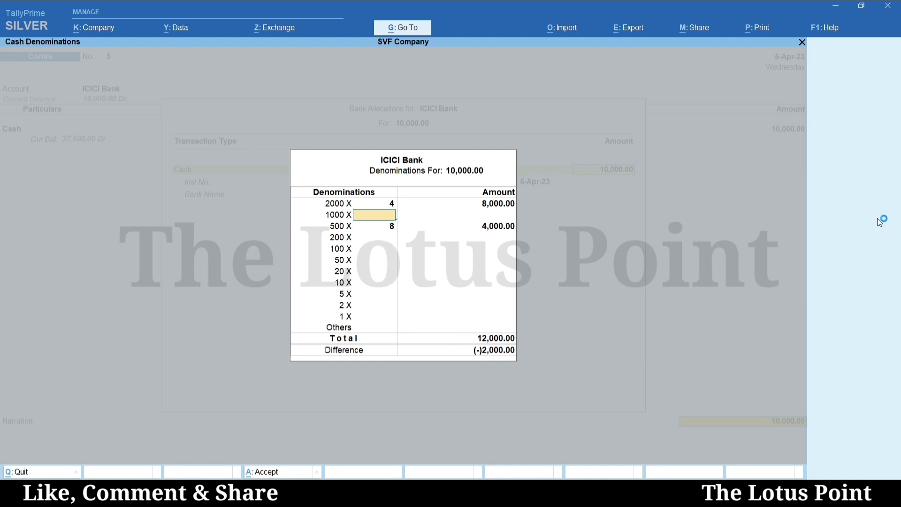
key(Down)
key(BackSpace)
key(Return)
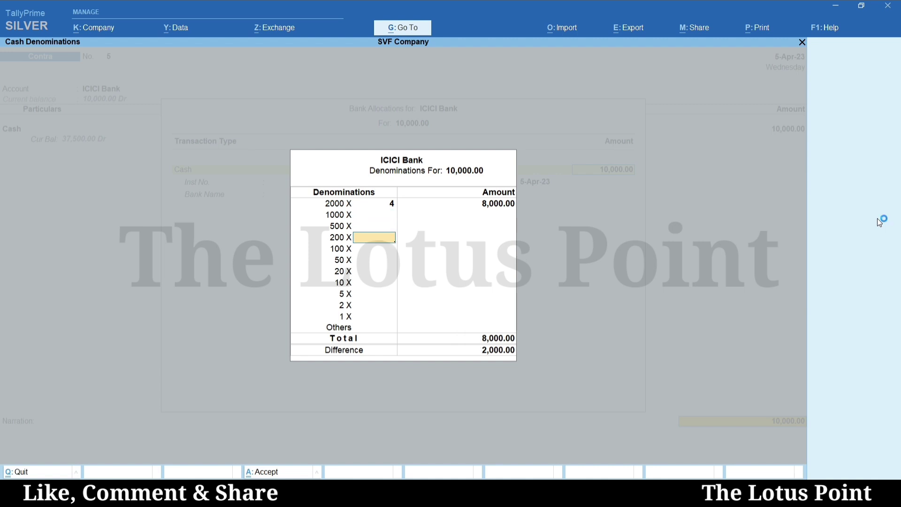
Enter 10 notes of 200 and accept the cash denominations.
text(10)
key(Return)
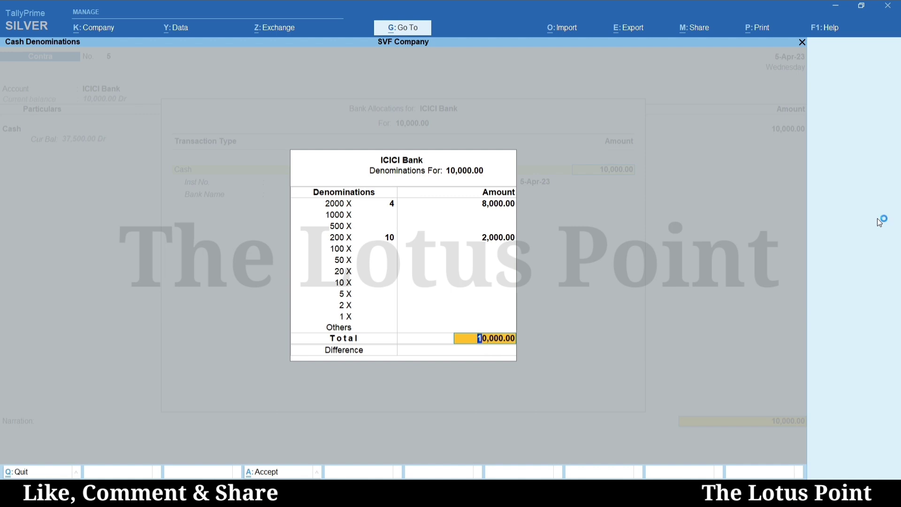
key(Return)
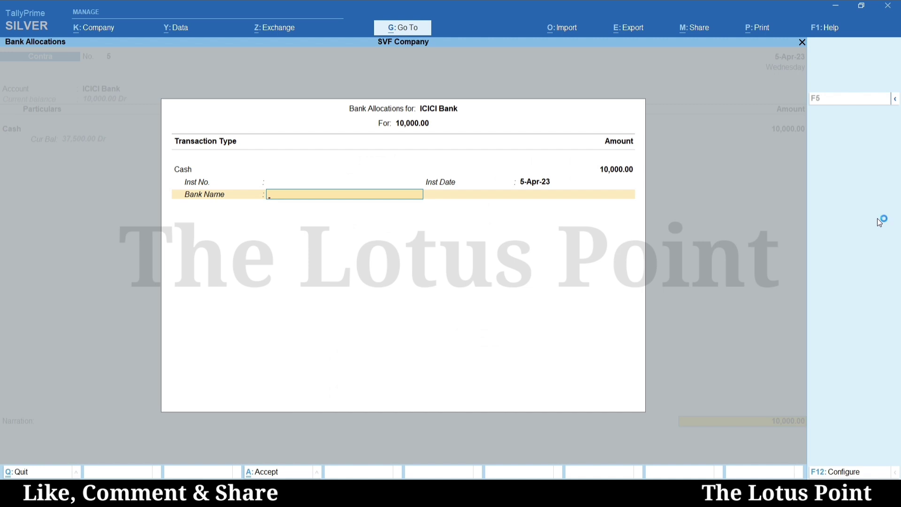
Leave the allocation's bank name and the narration blank and save the ICICI Bank deposit voucher.
key(Return)
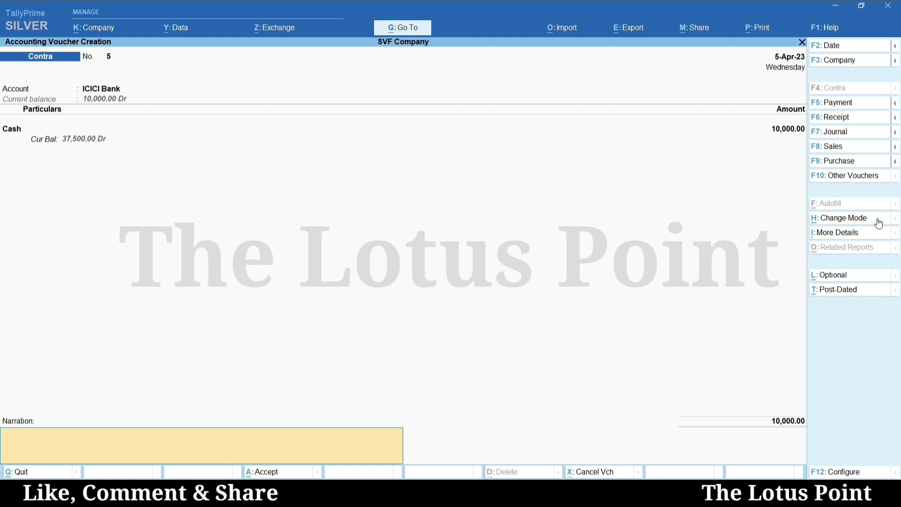
key(Return)
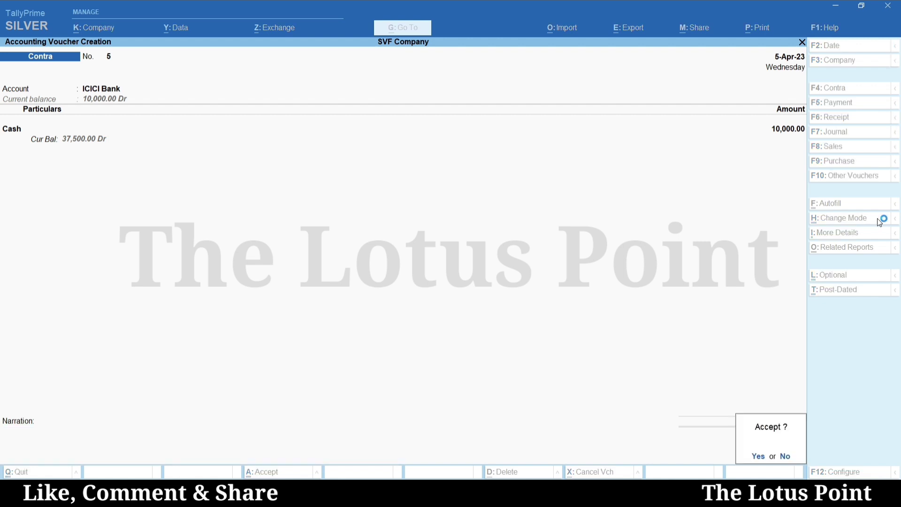
key(Return)
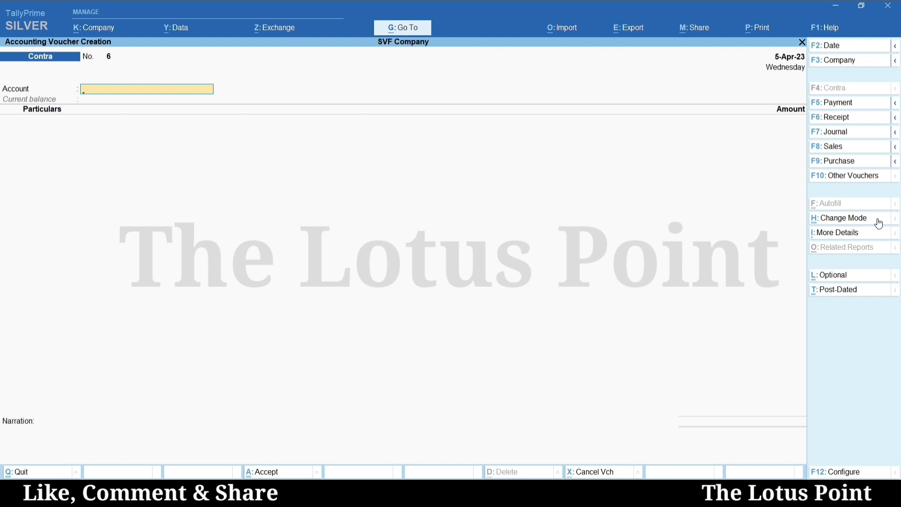
Set Cash as the new contra voucher's account and add ICICI Bank as the particular with an amount of 10,000.
text(Cash)
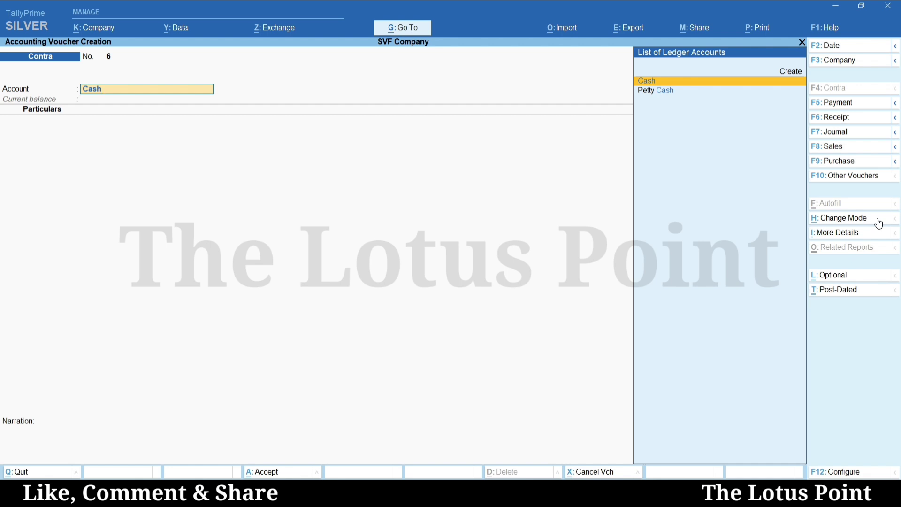
key(Return)
text(Icici)
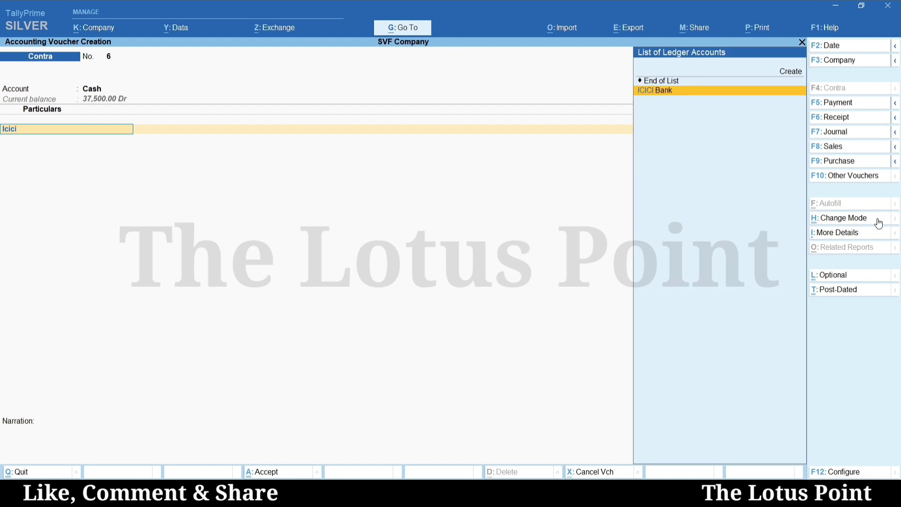
key(Return)
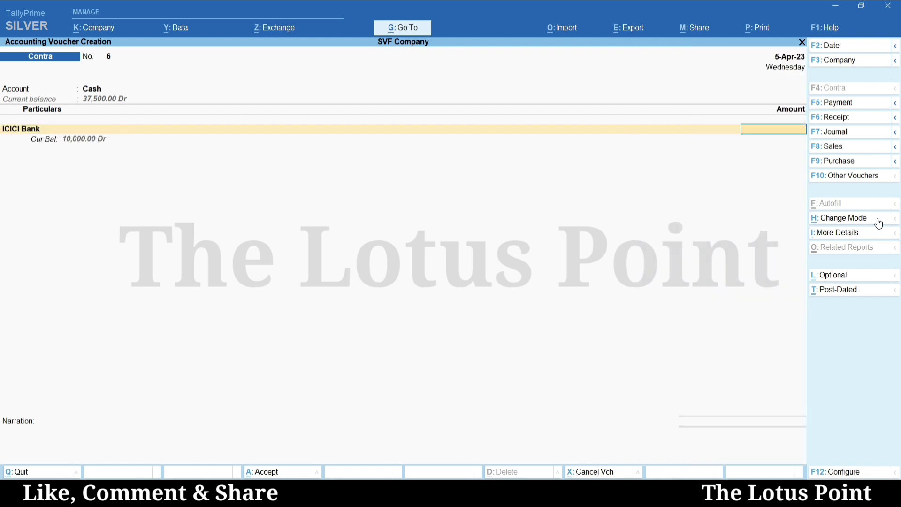
text(10,000)
key(Return)
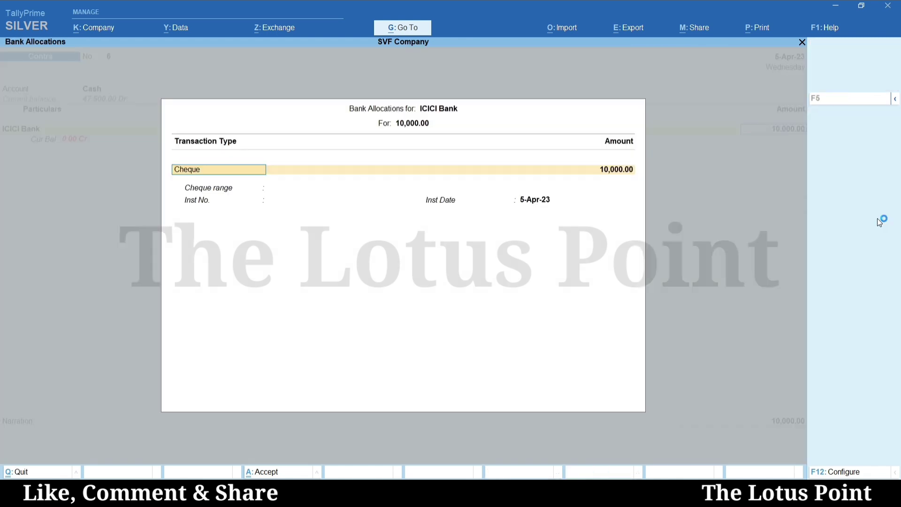
Keep Cheque as the transaction type with cheque range Not Applicable and date 5-Apr-23, and save the voucher without a narration.
key(Return)
key(Return)
key(Return)
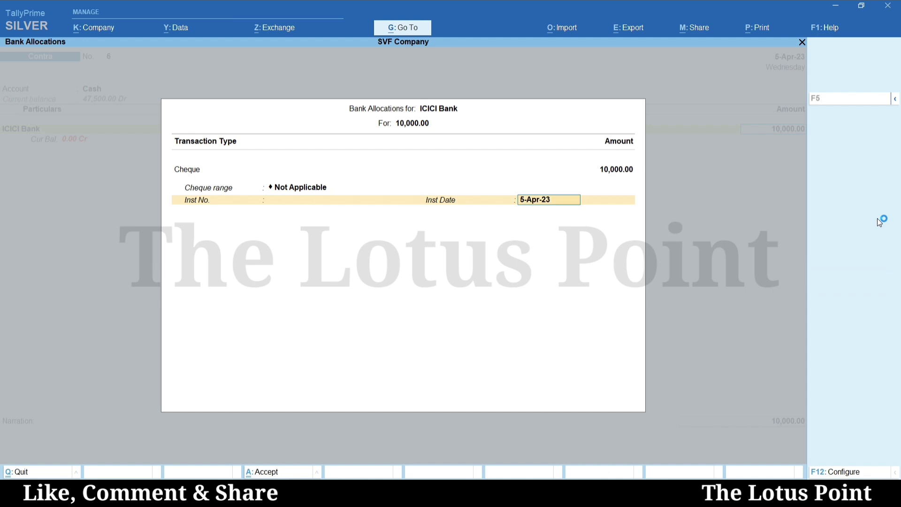
key(Return)
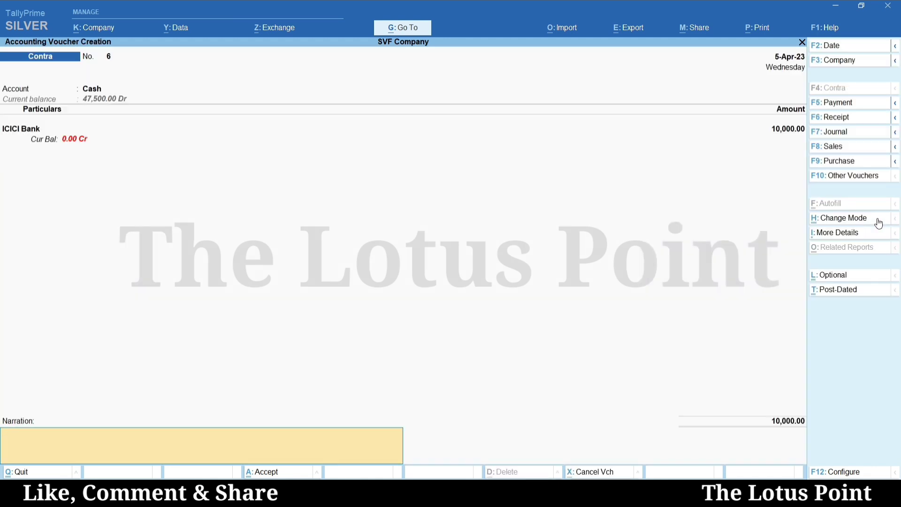
key(Return)
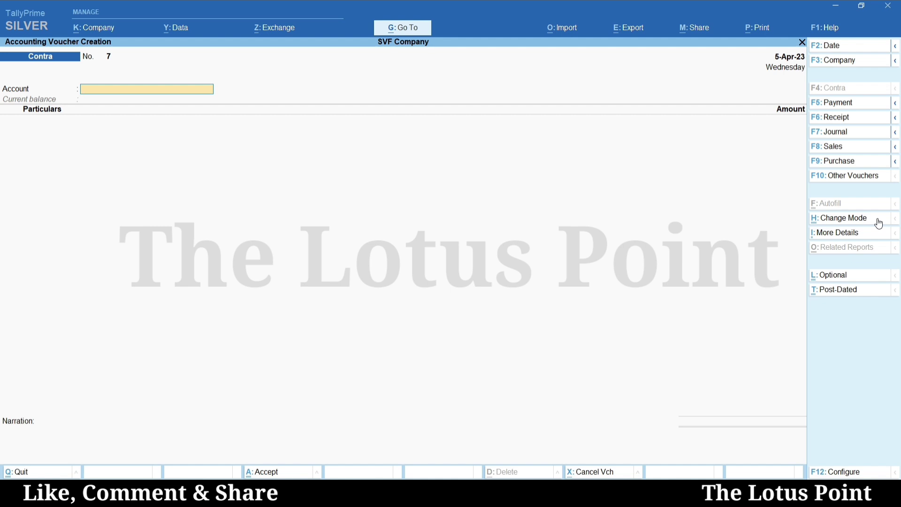
Set Petty Cash as the account of the new contra voucher.
text(Petty)
key(Return)
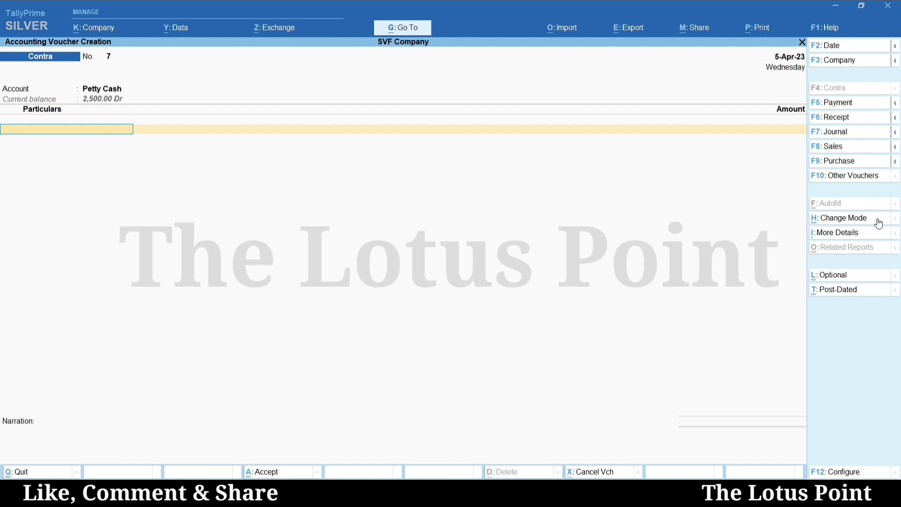
text(Icici)
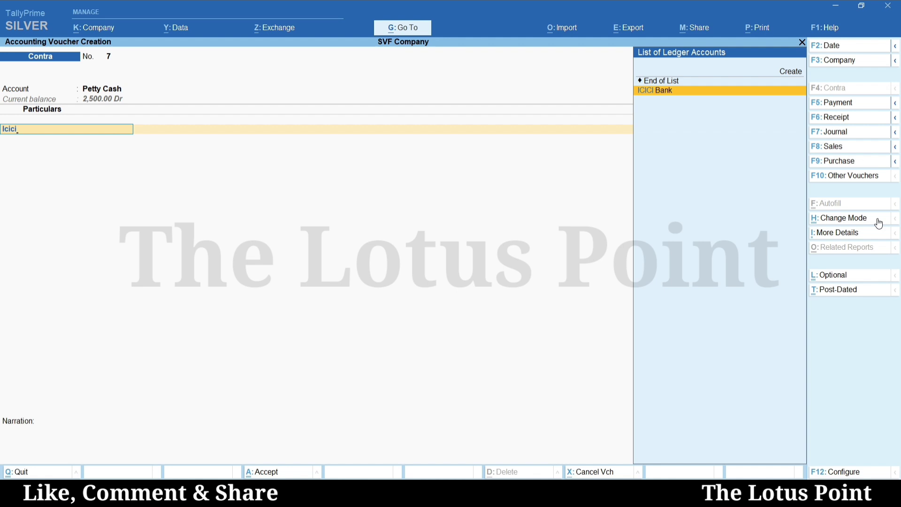
key(BackSpace)
key(BackSpace)
key(BackSpace)
key(BackSpace)
key(BackSpace)
Add Cash as the particular of the Petty Cash voucher with an amount of 10,000.
text(Cash)
key(Return)
text(10000)
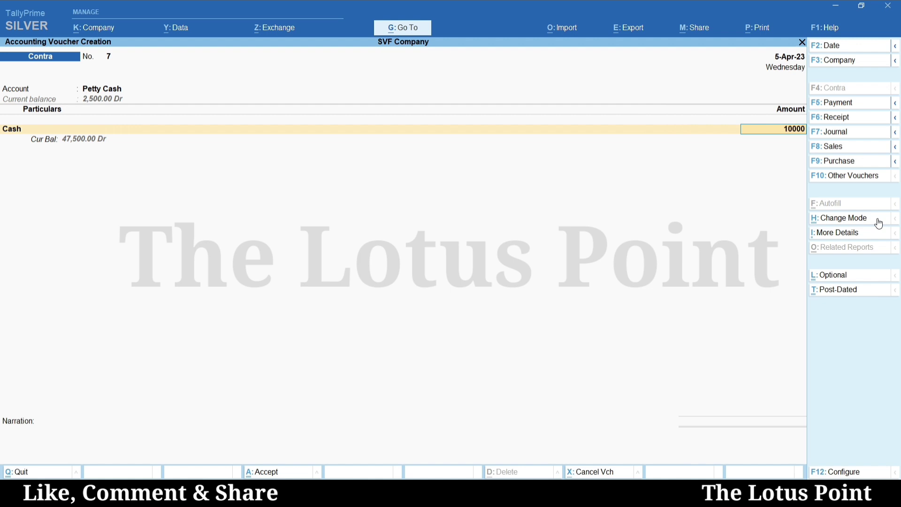
key(Return)
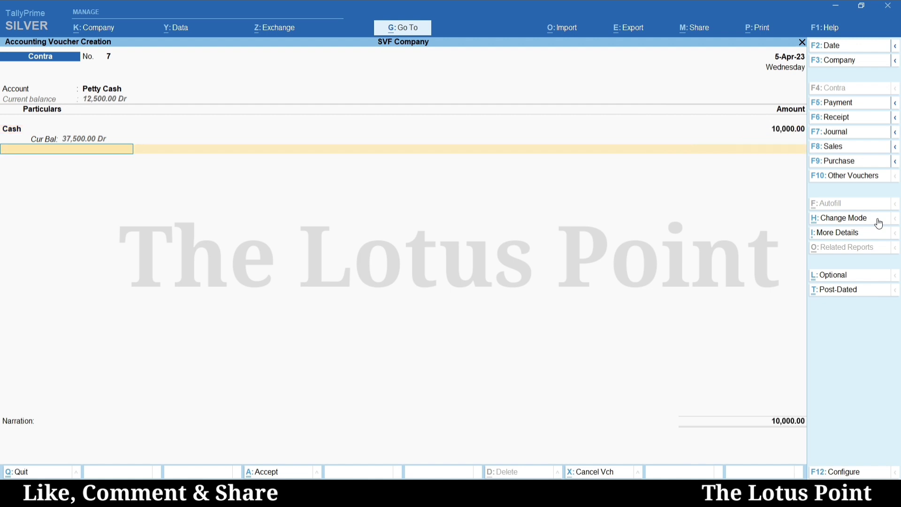